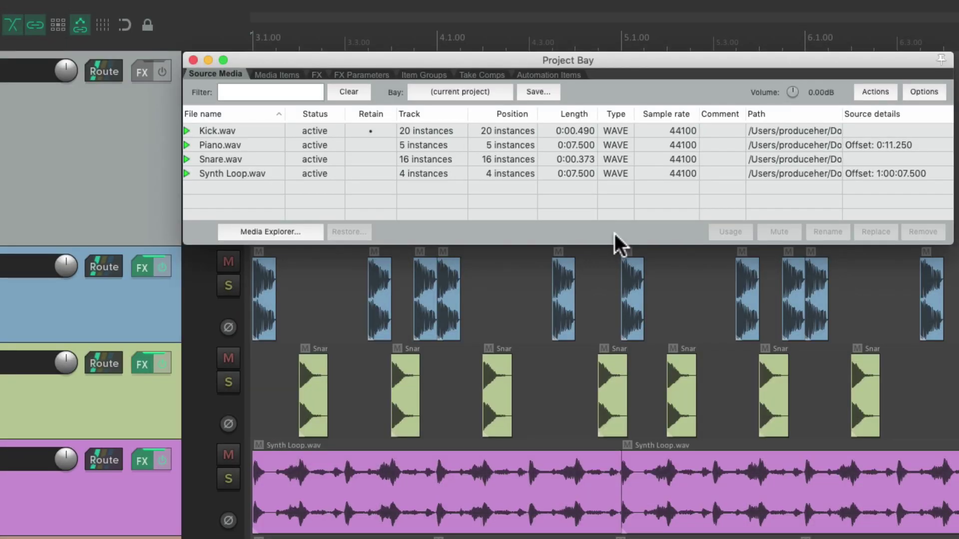
# - Switch the Project Bay to the Media Items tab listing the project's items
pyautogui.click(271, 74)
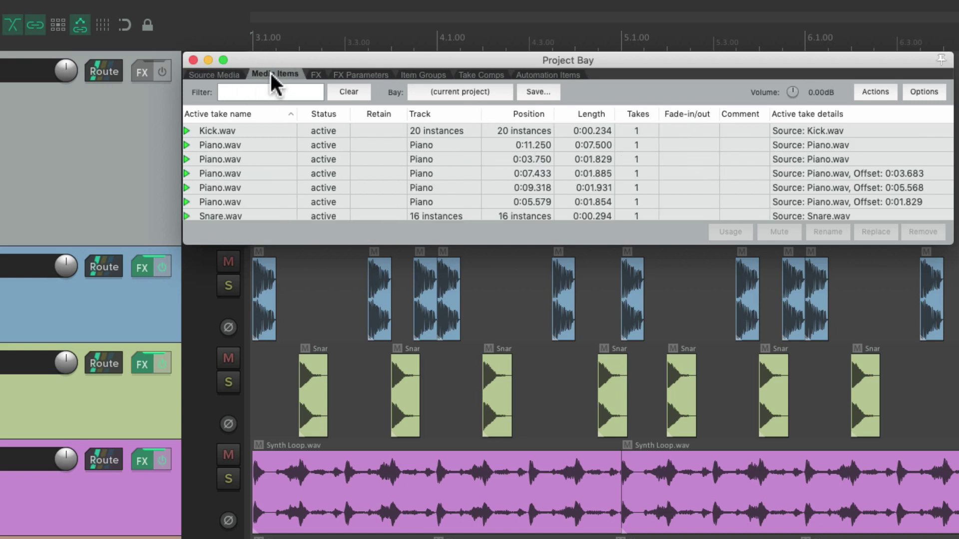
# - Switch the Project Bay to the FX tab listing ReaComp, ReaEQ and ReaGate
pyautogui.click(319, 74)
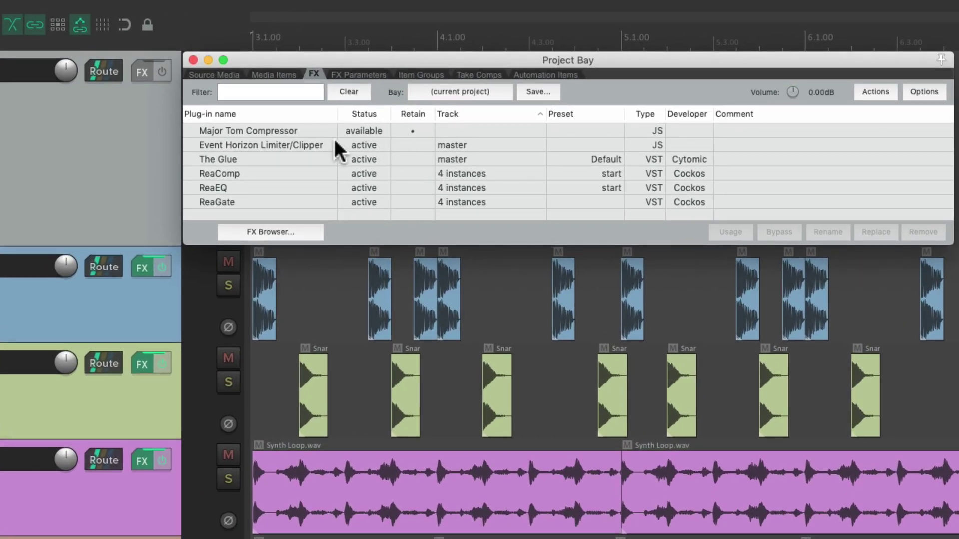
pyautogui.click(497, 173)
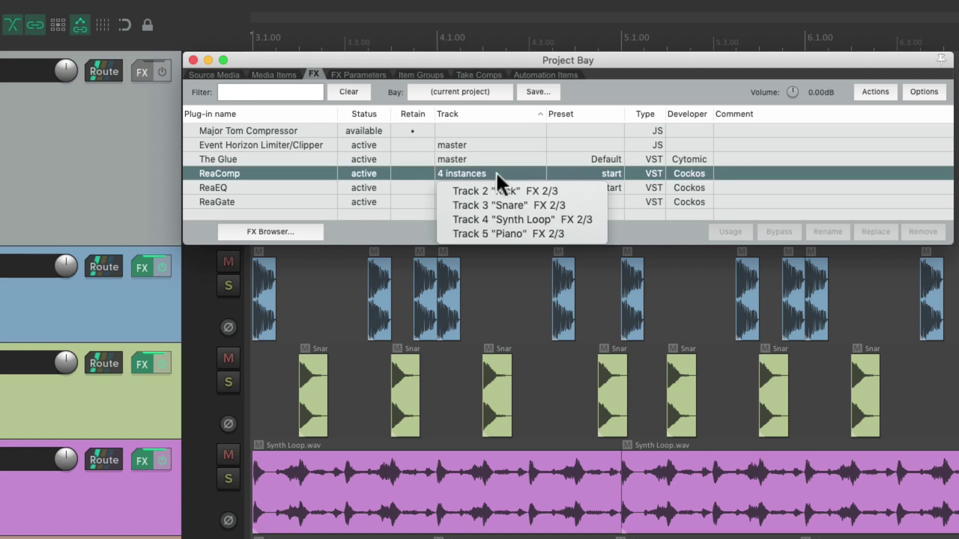
pyautogui.click(444, 191)
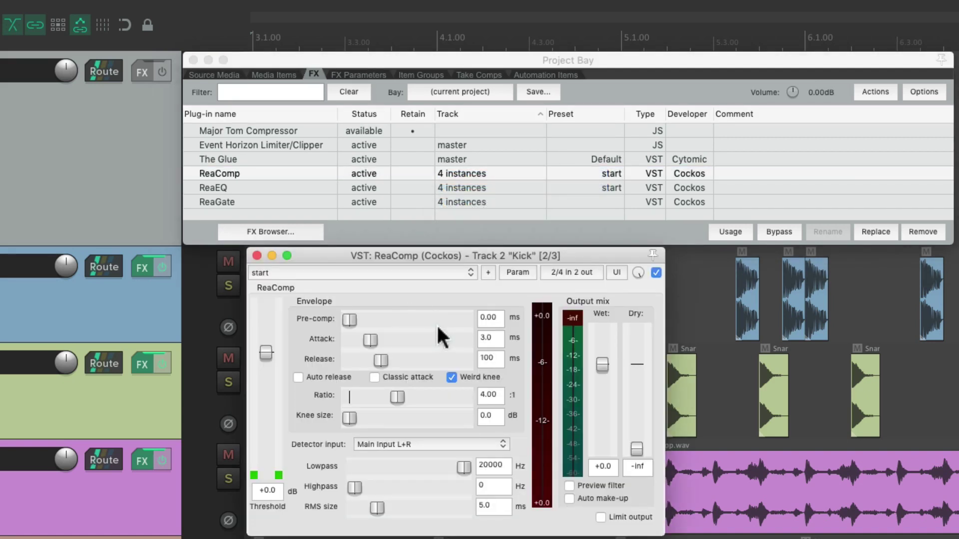
pyautogui.click(257, 255)
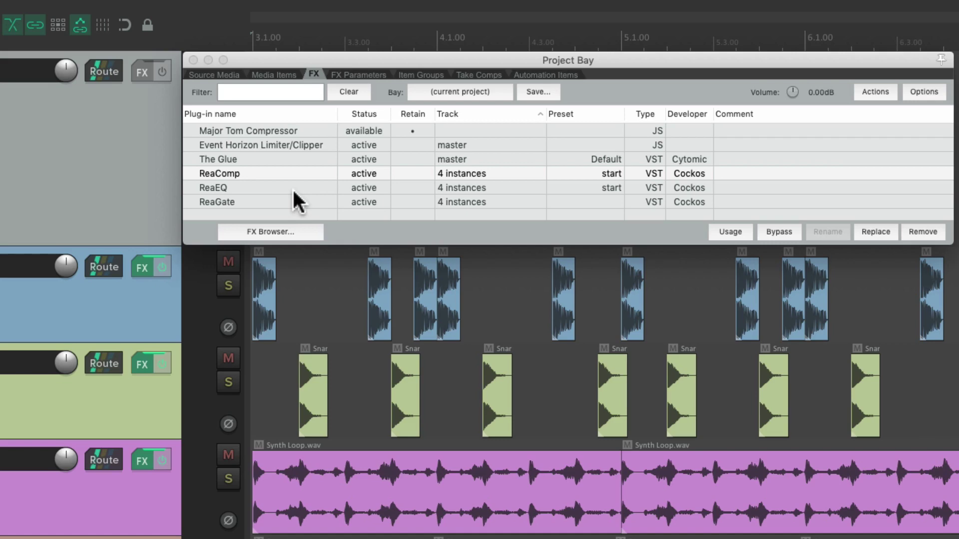
pyautogui.click(467, 188)
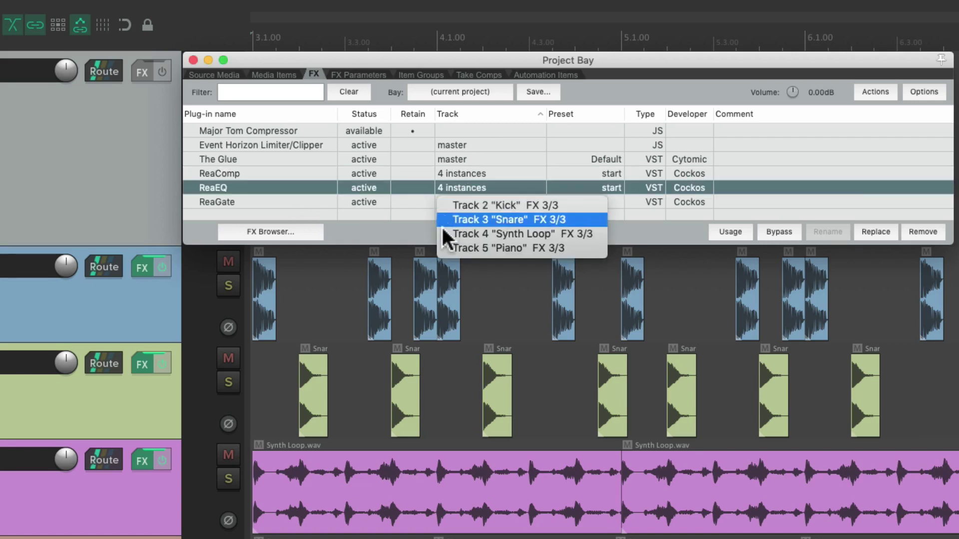
pyautogui.click(442, 237)
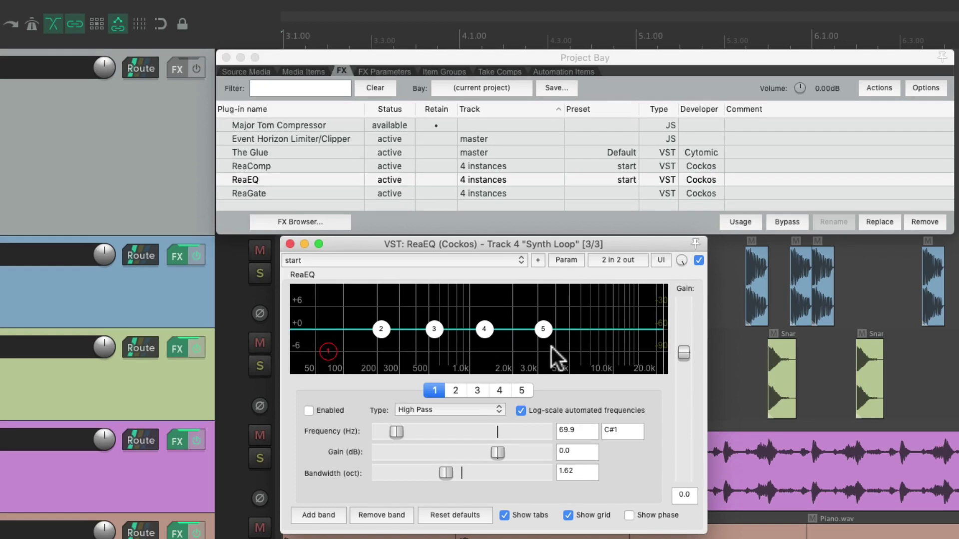
pyautogui.click(290, 244)
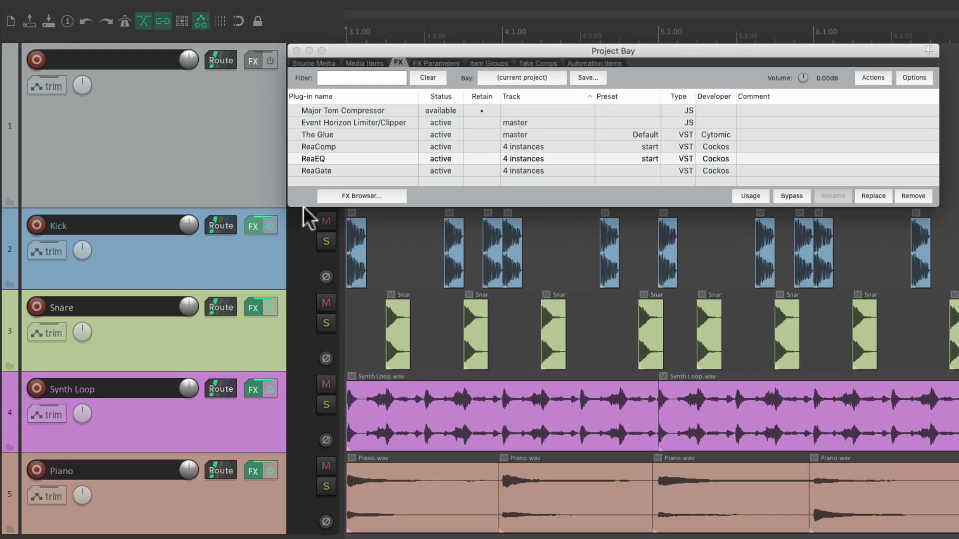
pyautogui.click(253, 226)
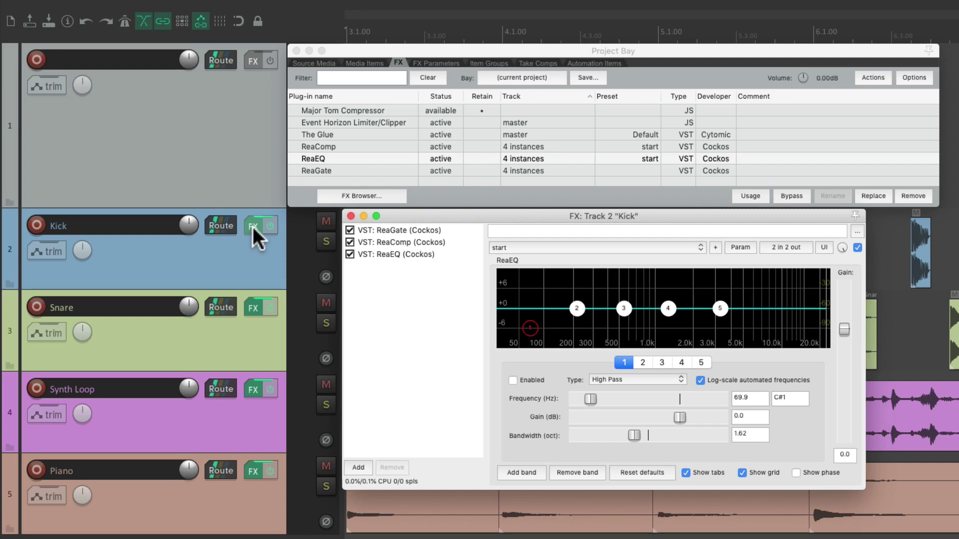
pyautogui.click(253, 226)
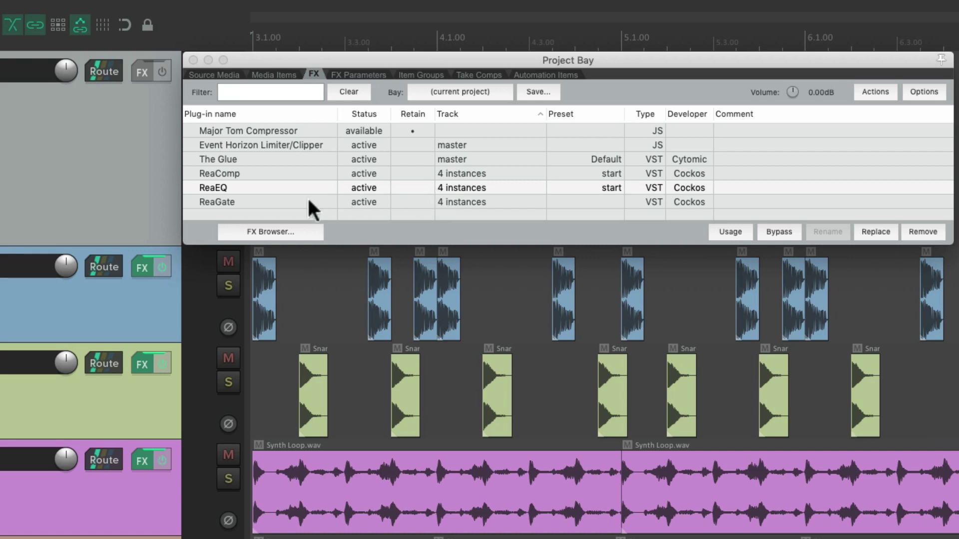
pyautogui.click(278, 203)
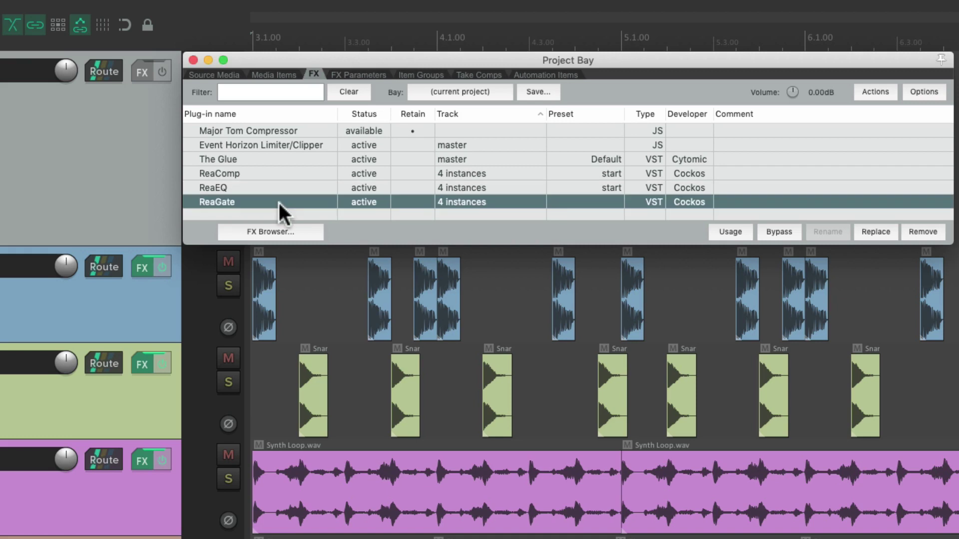
pyautogui.click(461, 200)
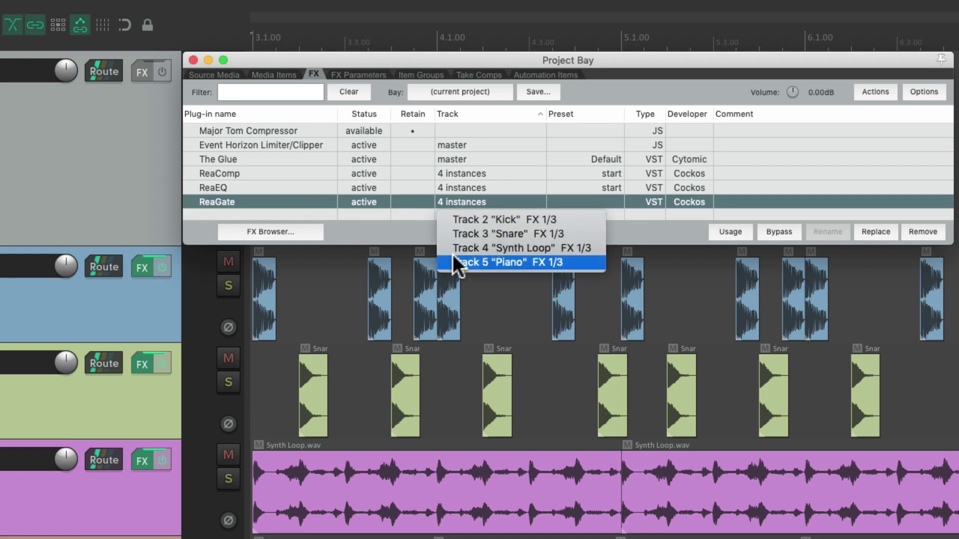
pyautogui.click(451, 223)
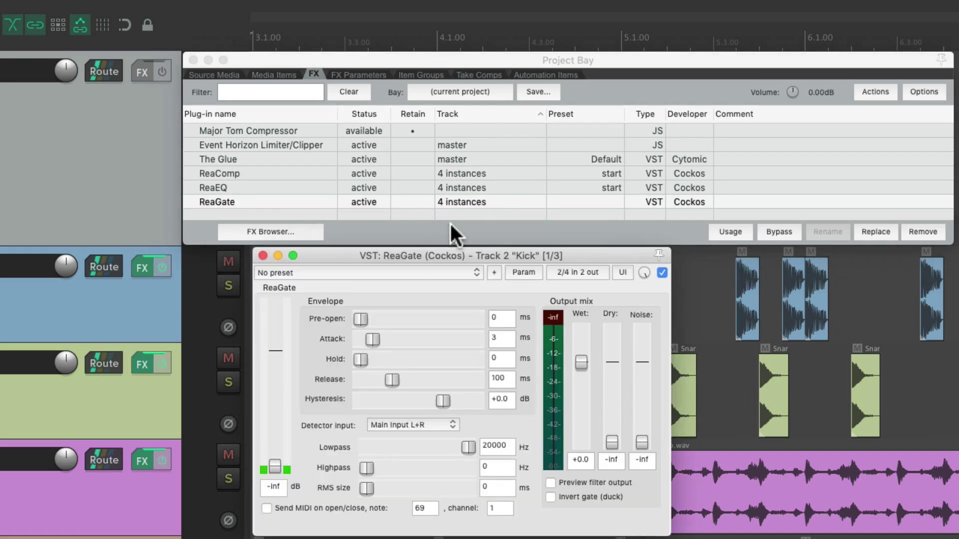
pyautogui.click(262, 255)
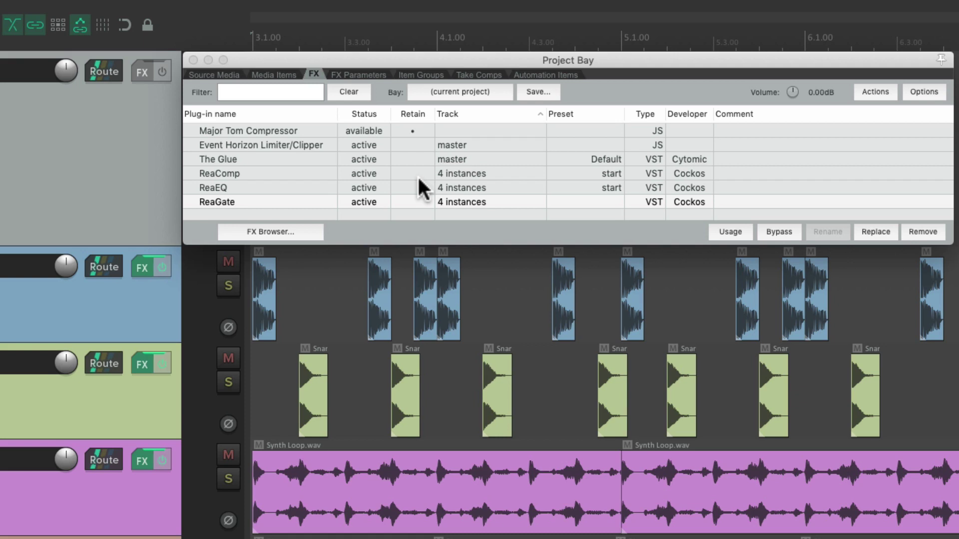
pyautogui.click(327, 168)
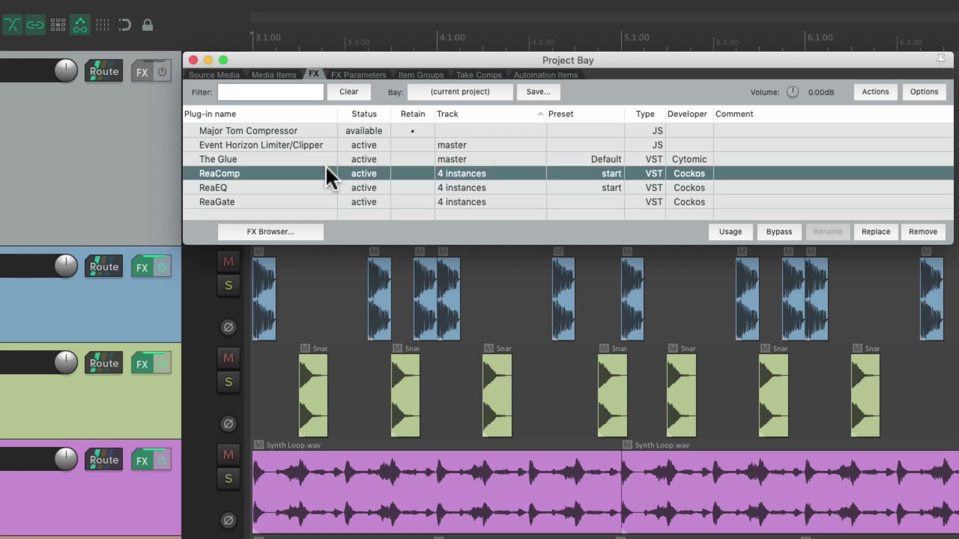
pyautogui.rightClick(283, 173)
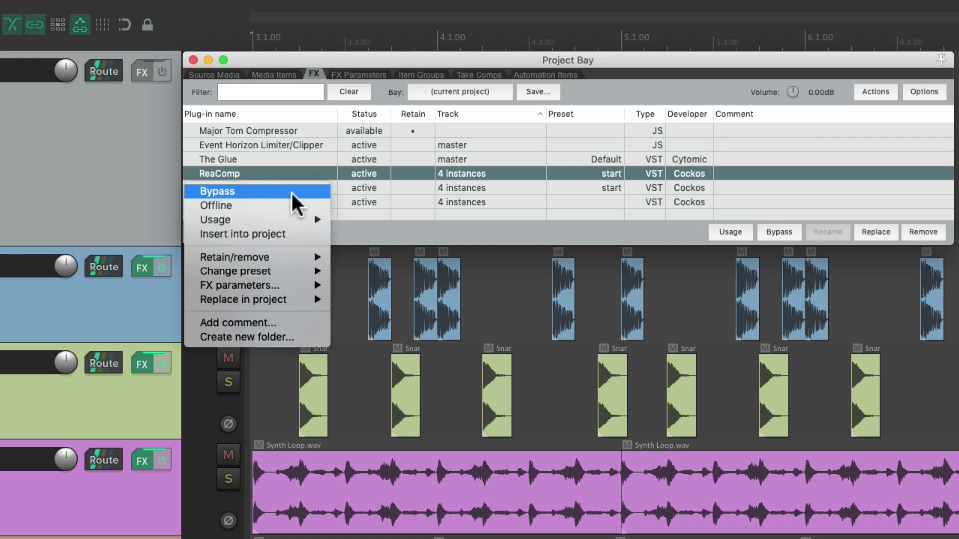
pyautogui.click(292, 191)
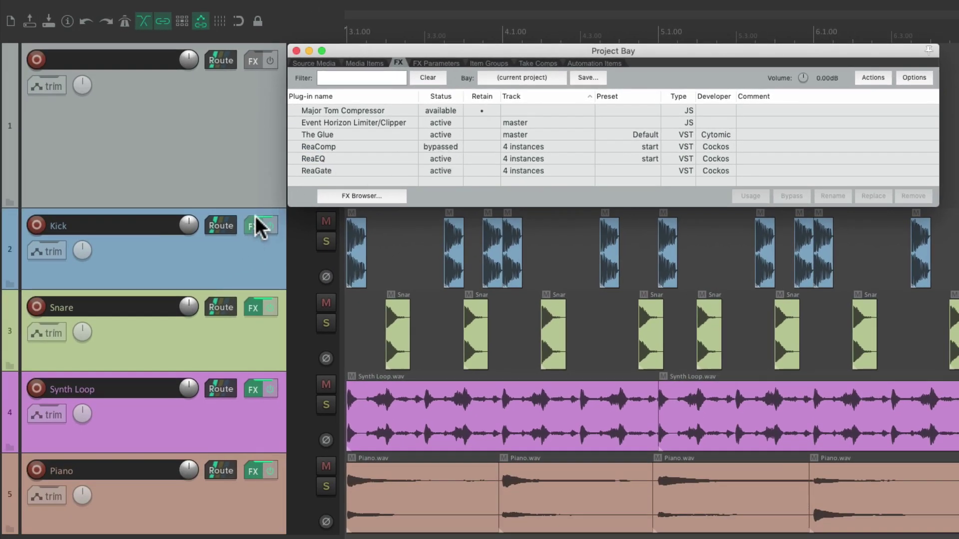
pyautogui.click(255, 226)
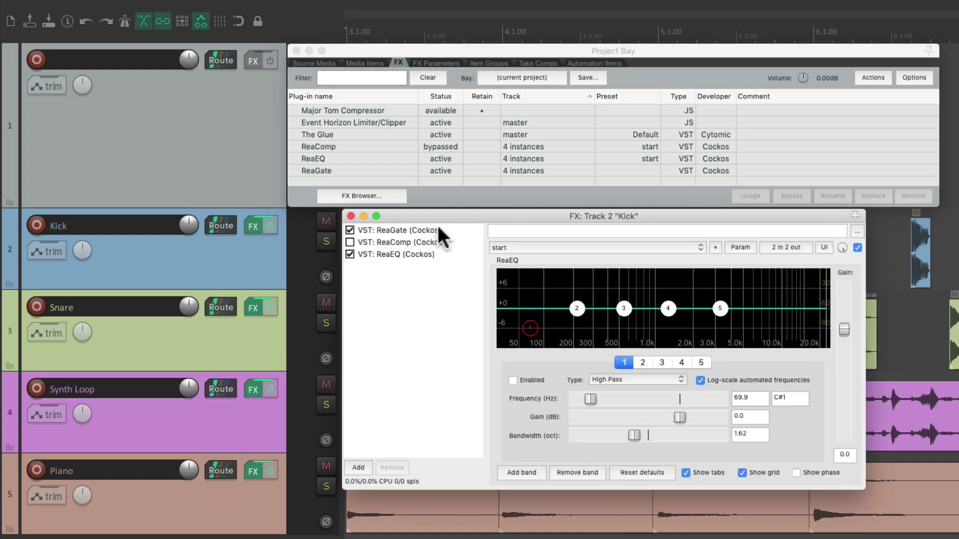
pyautogui.click(252, 226)
pyautogui.click(254, 305)
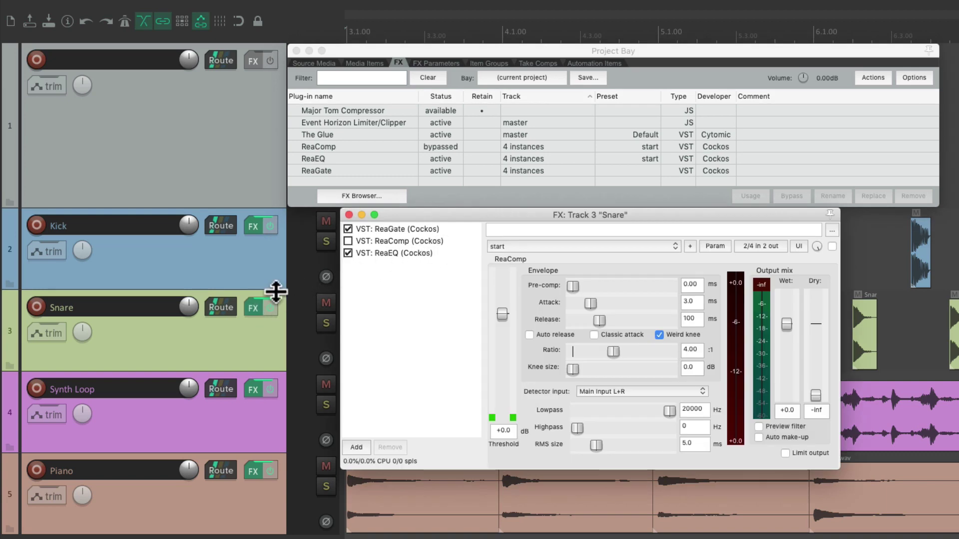
pyautogui.click(253, 307)
pyautogui.click(252, 388)
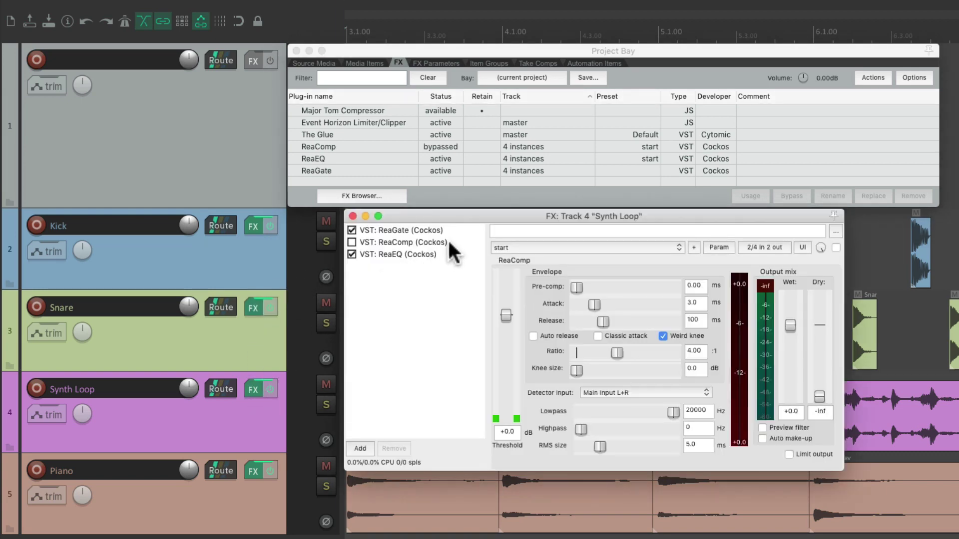
pyautogui.click(352, 216)
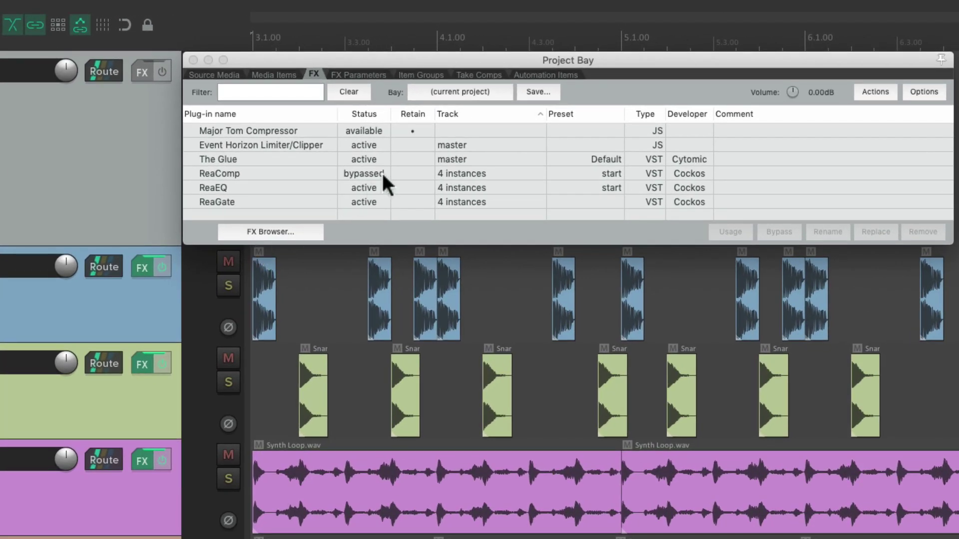
pyautogui.rightClick(325, 175)
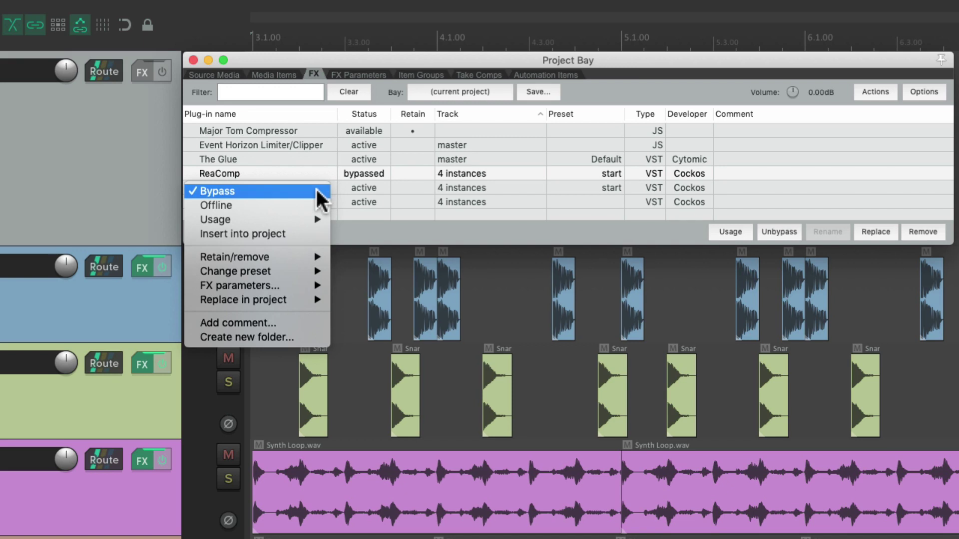
pyautogui.click(320, 192)
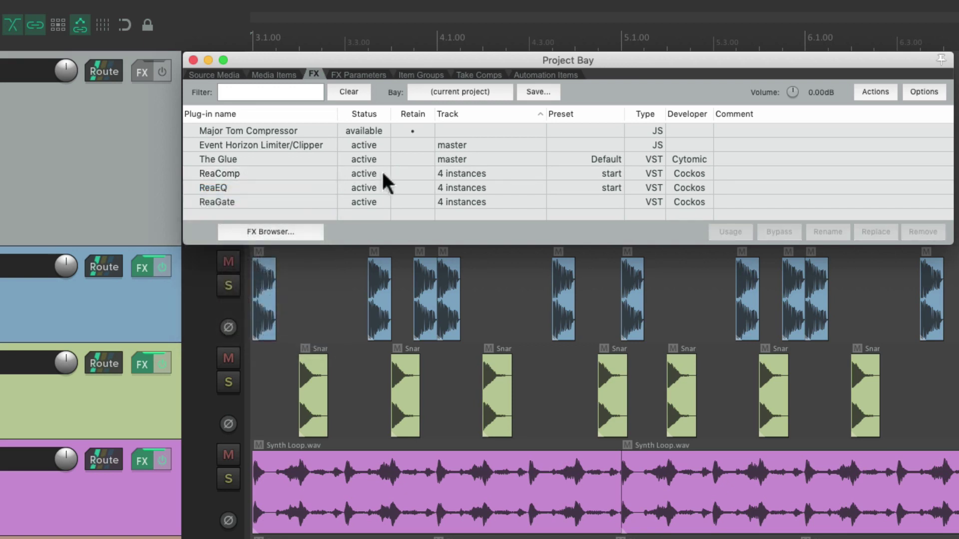
# - Take every ReaEQ instance offline and check it shows offline in the Kick chain
pyautogui.rightClick(291, 185)
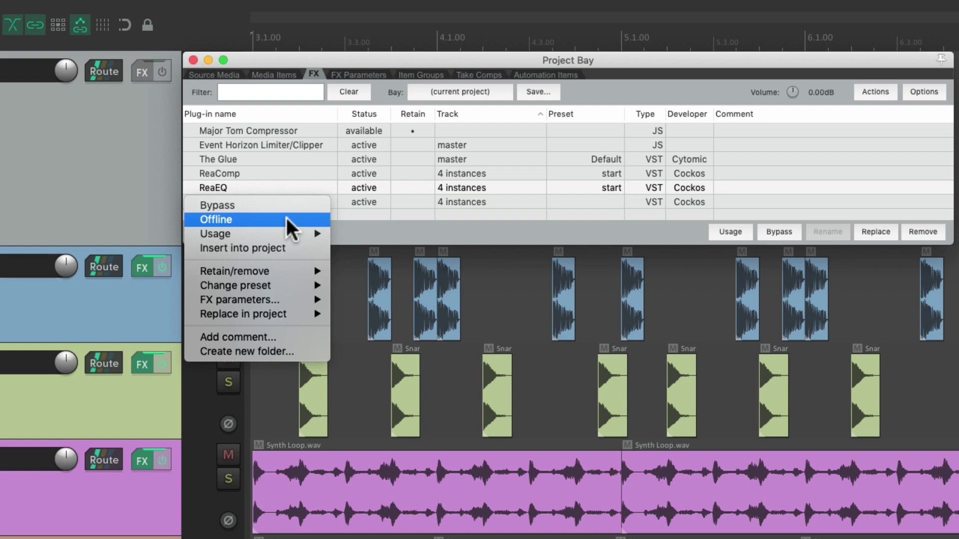
pyautogui.click(286, 219)
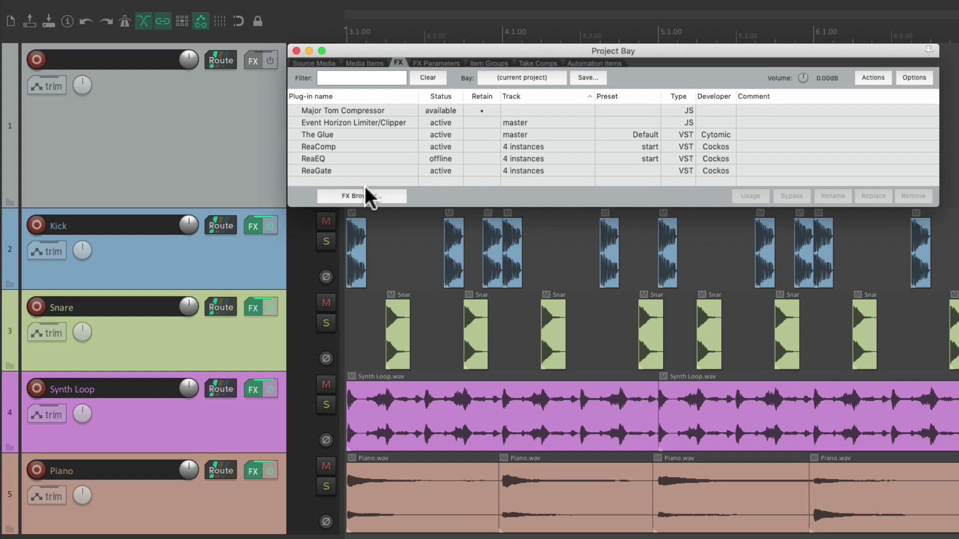
pyautogui.click(255, 227)
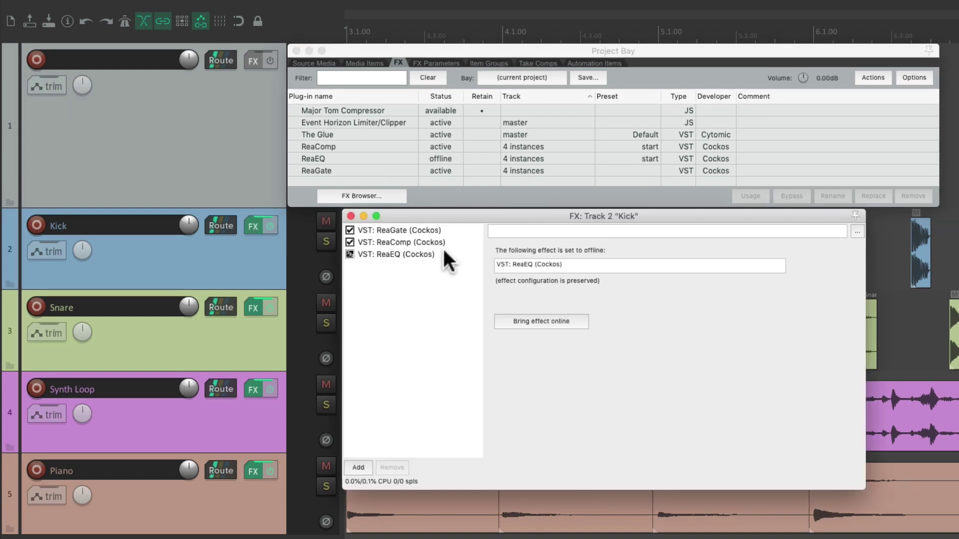
pyautogui.click(418, 254)
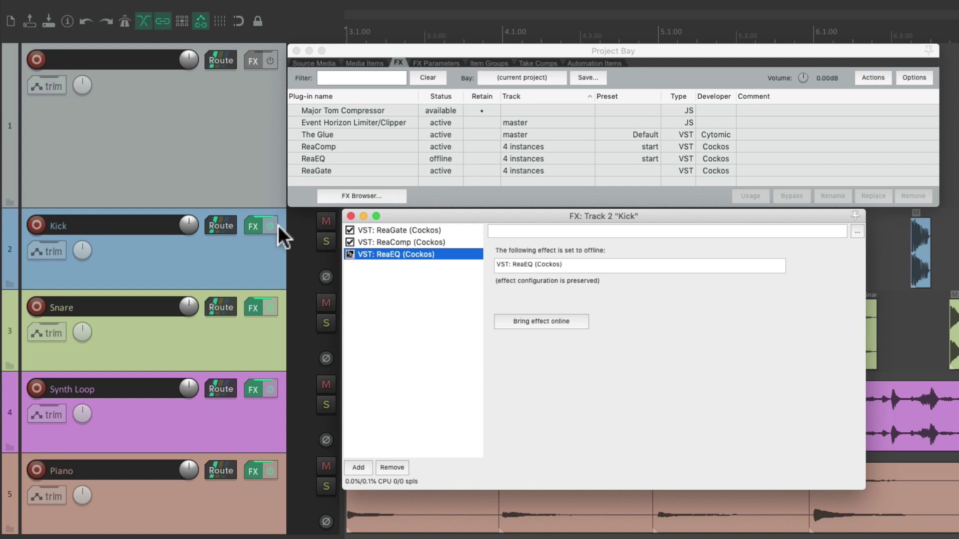
pyautogui.click(256, 224)
# - Inspect the Snare and Synth Loop effect chains with ReaEQ offline
pyautogui.click(249, 308)
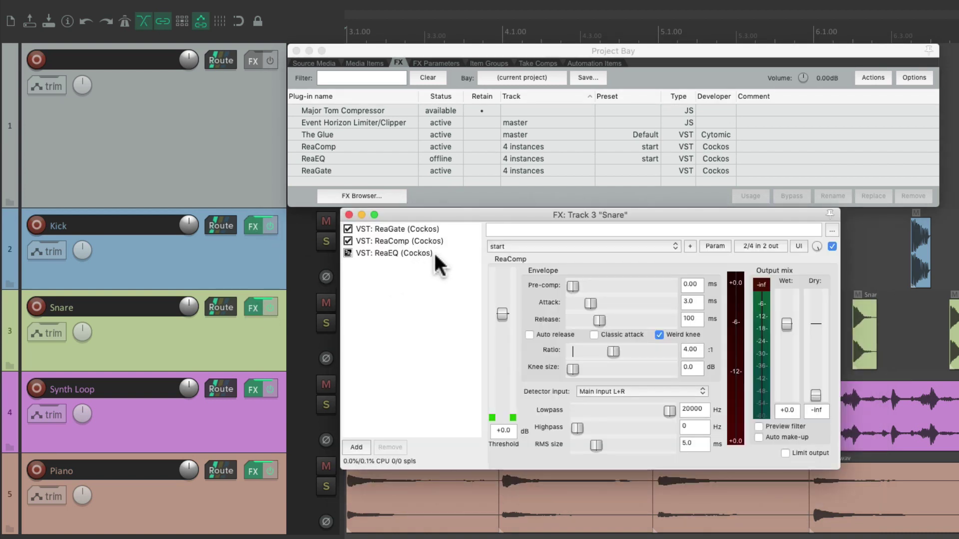
pyautogui.click(251, 308)
pyautogui.click(254, 388)
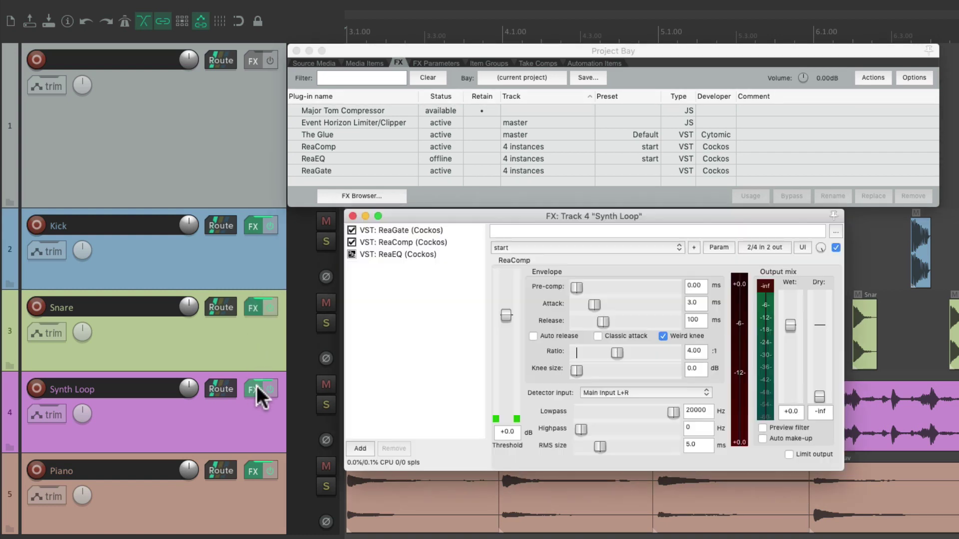
pyautogui.click(352, 216)
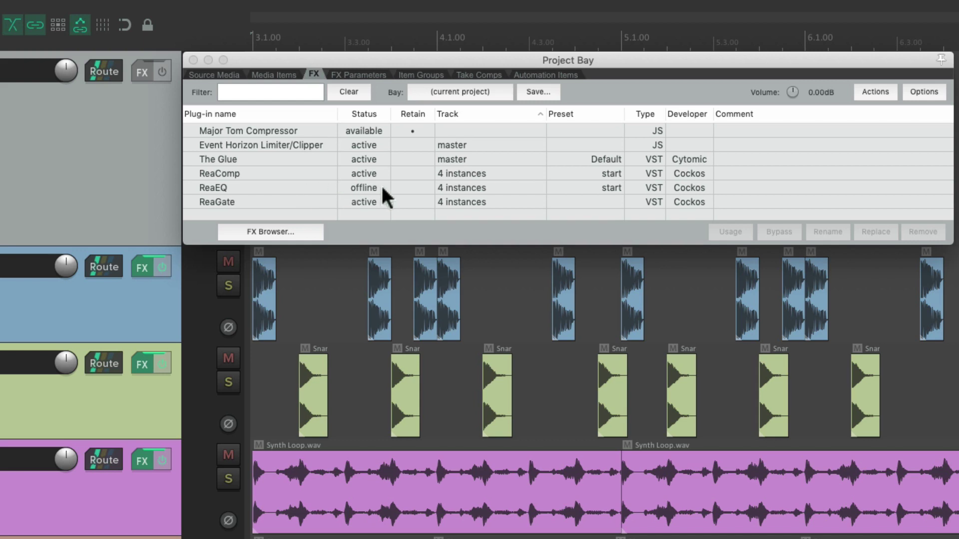
# - Bring ReaEQ back online and confirm it in the Kick track's effect chain
pyautogui.rightClick(367, 186)
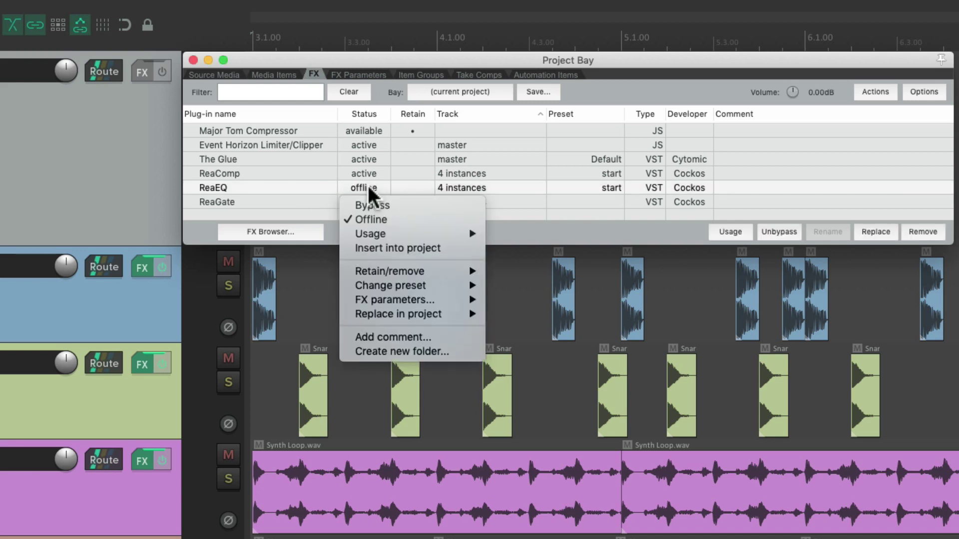
pyautogui.click(354, 218)
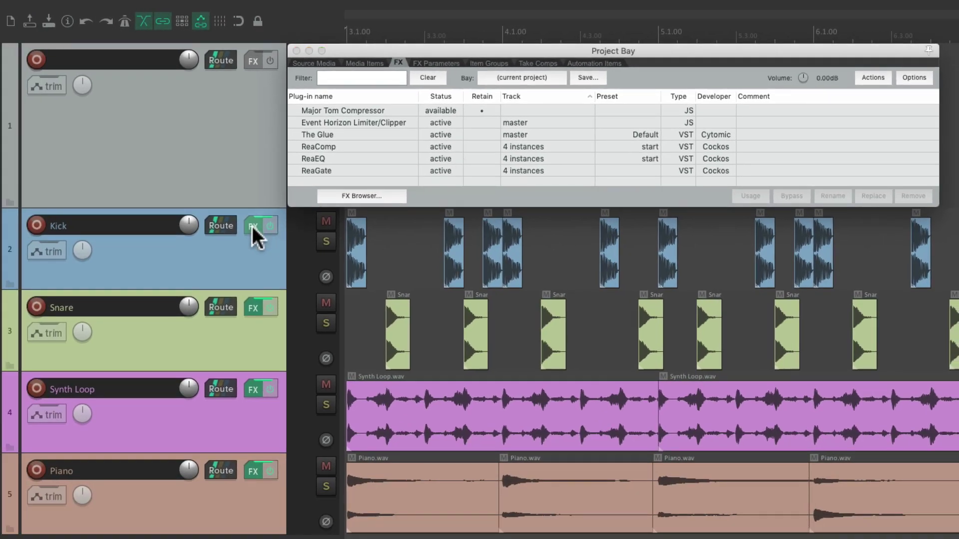
pyautogui.click(252, 226)
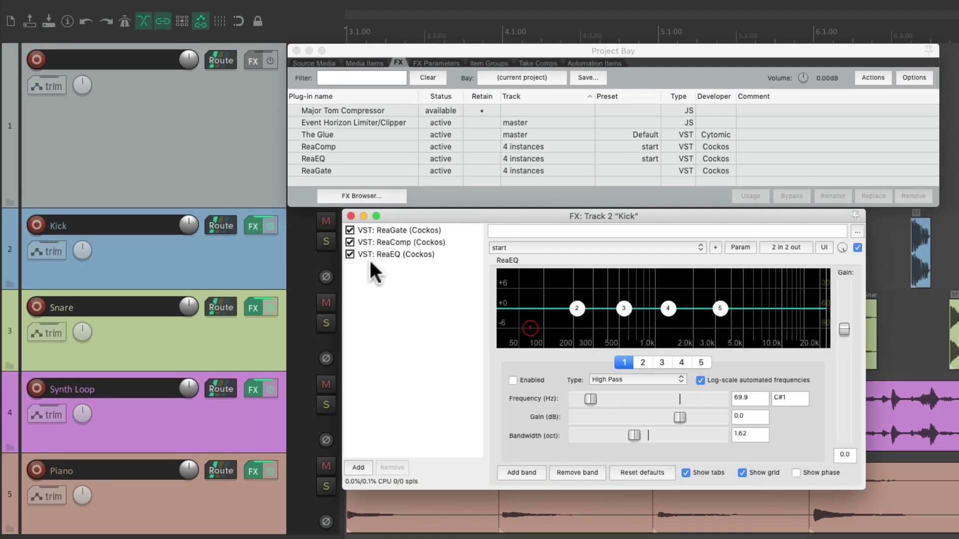
pyautogui.click(350, 216)
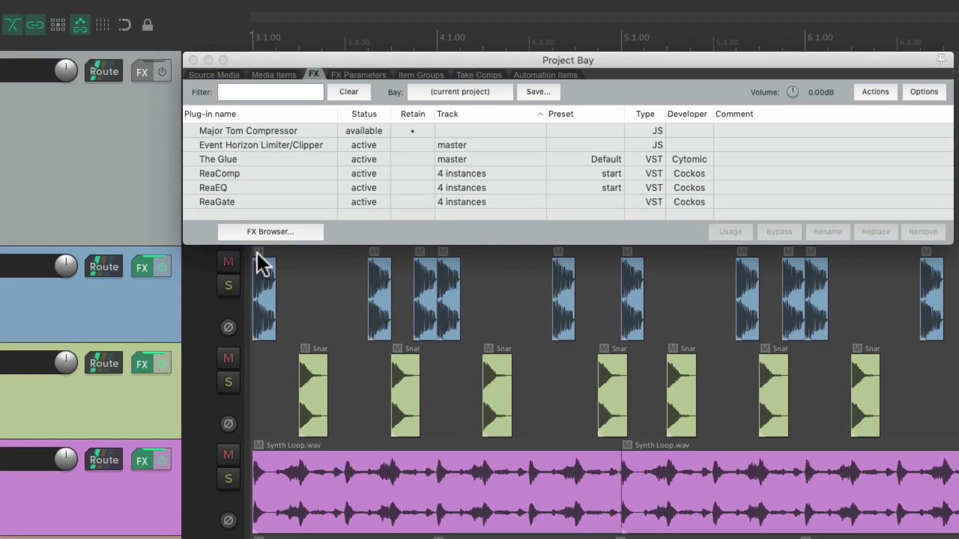
pyautogui.click(580, 173)
pyautogui.moveTo(568, 213)
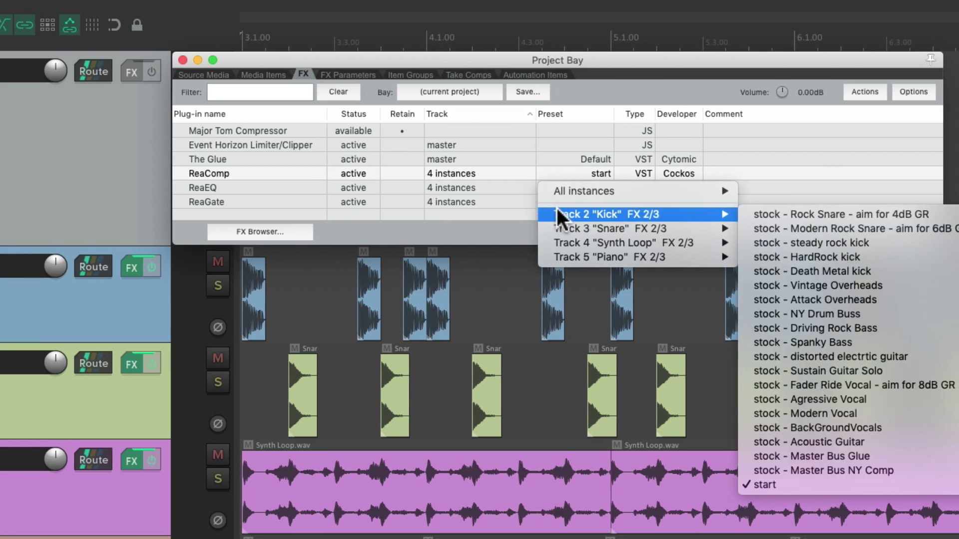
pyautogui.moveTo(557, 240)
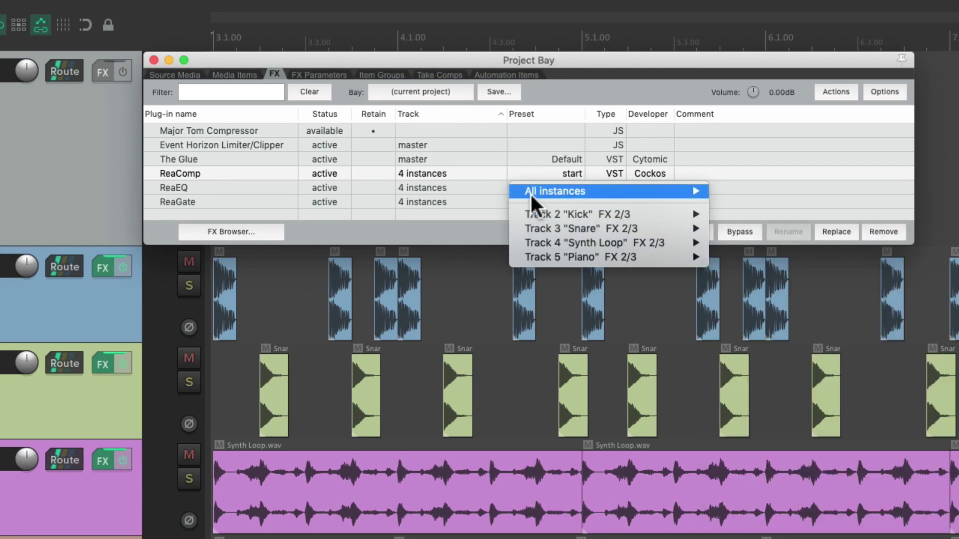
pyautogui.moveTo(531, 194)
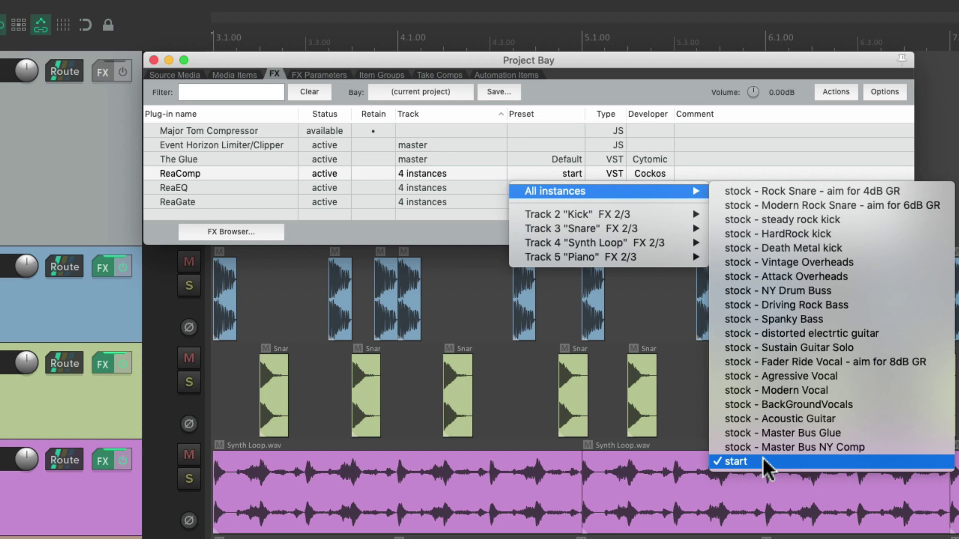
pyautogui.click(867, 292)
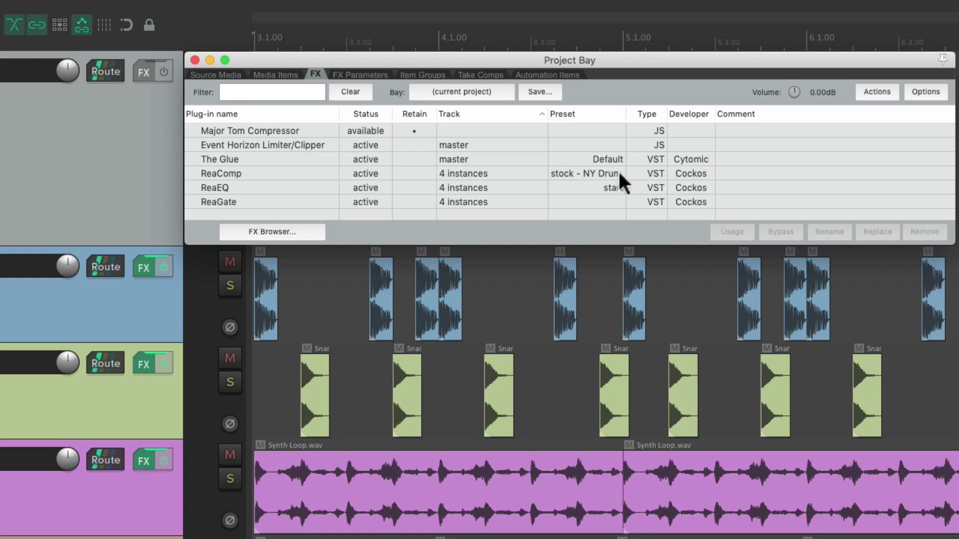
pyautogui.click(620, 172)
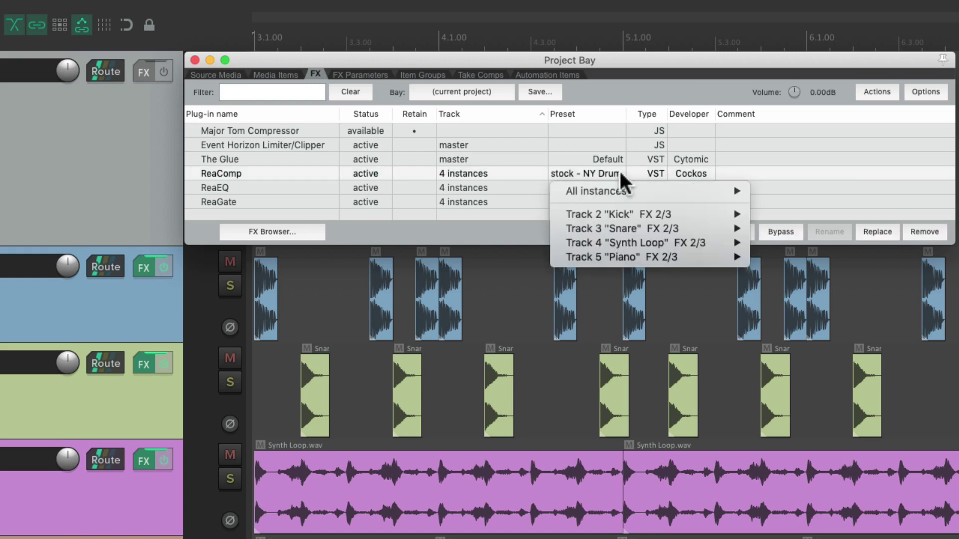
pyautogui.moveTo(612, 194)
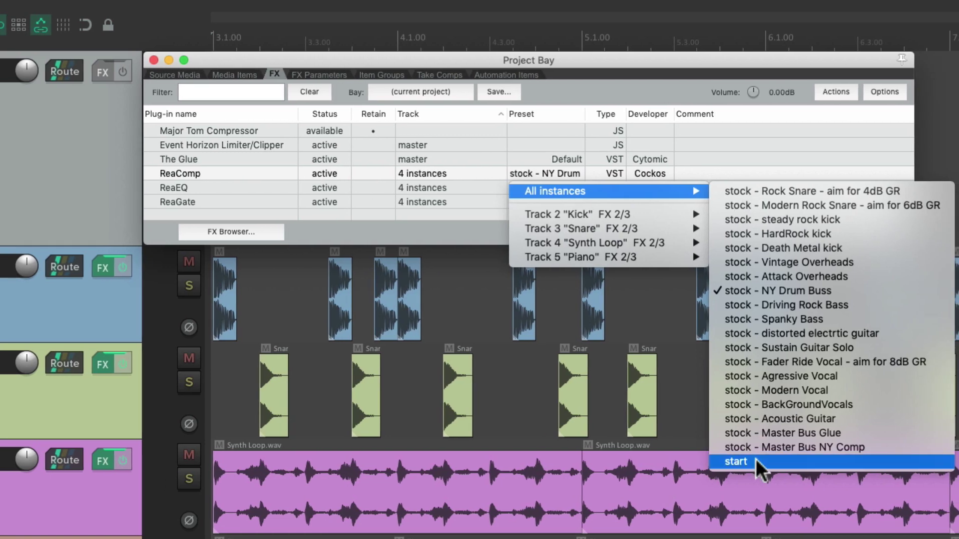
pyautogui.click(756, 459)
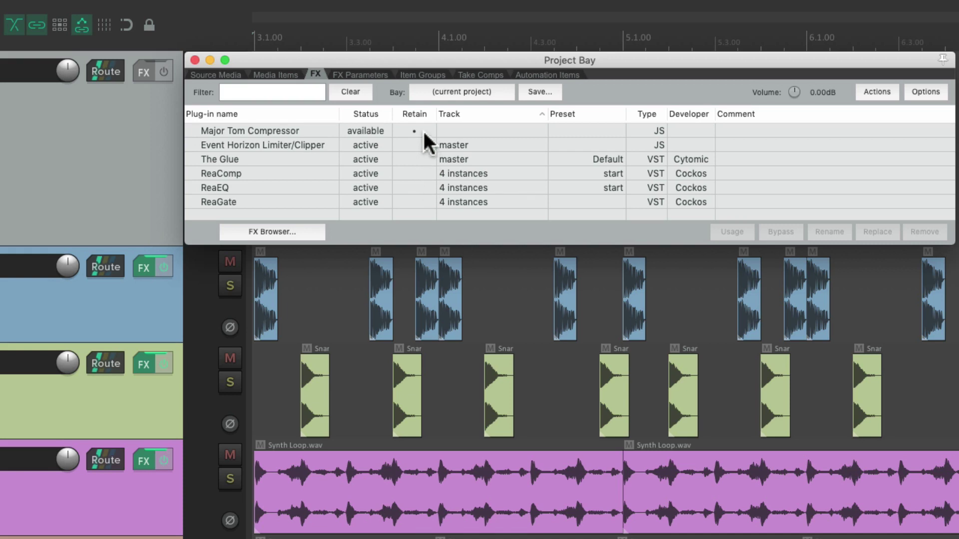
# - Mark ReaComp, ReaEQ and ReaGate as Retain, then choose Remove from project
pyautogui.click(419, 175)
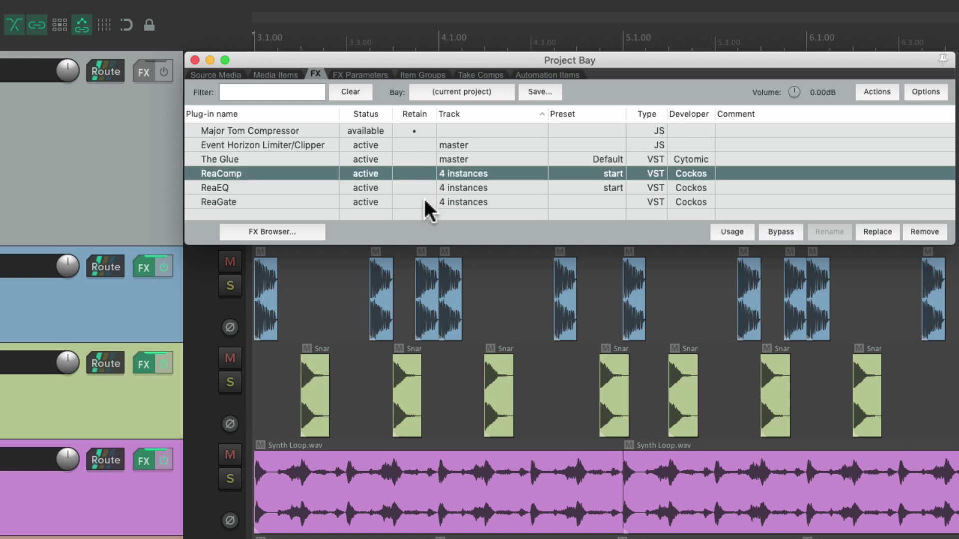
pyautogui.keyDown('shift'); pyautogui.click(422, 202); pyautogui.keyUp('shift')
pyautogui.click(414, 173)
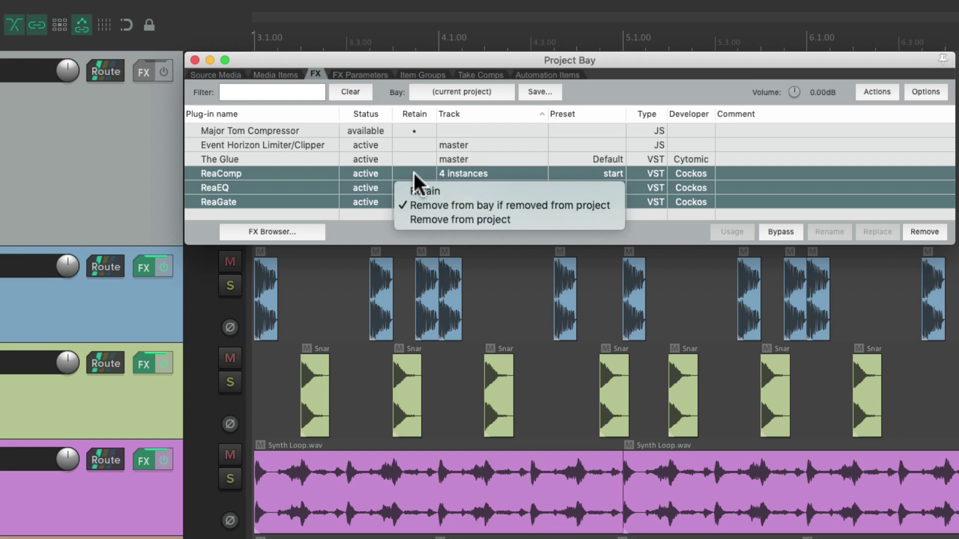
pyautogui.click(467, 192)
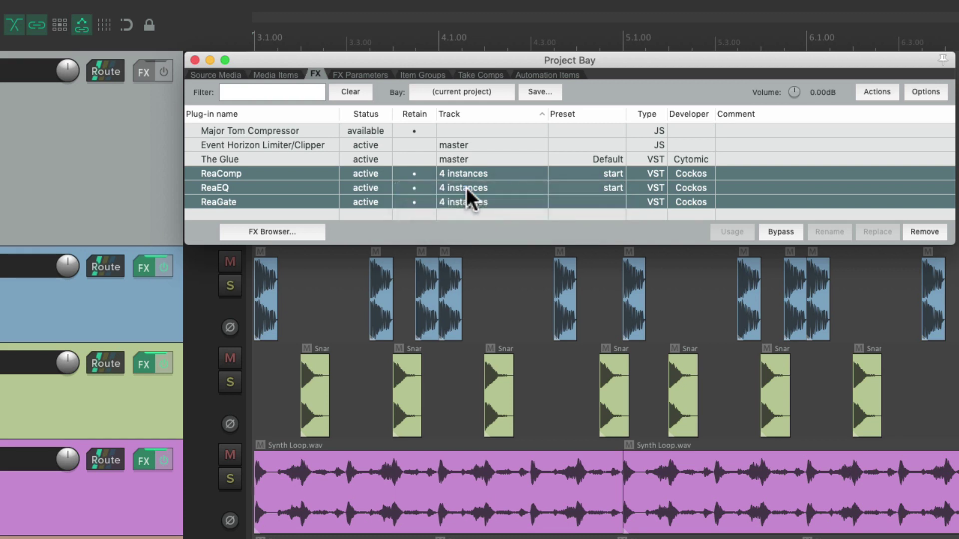
pyautogui.click(424, 181)
pyautogui.click(517, 220)
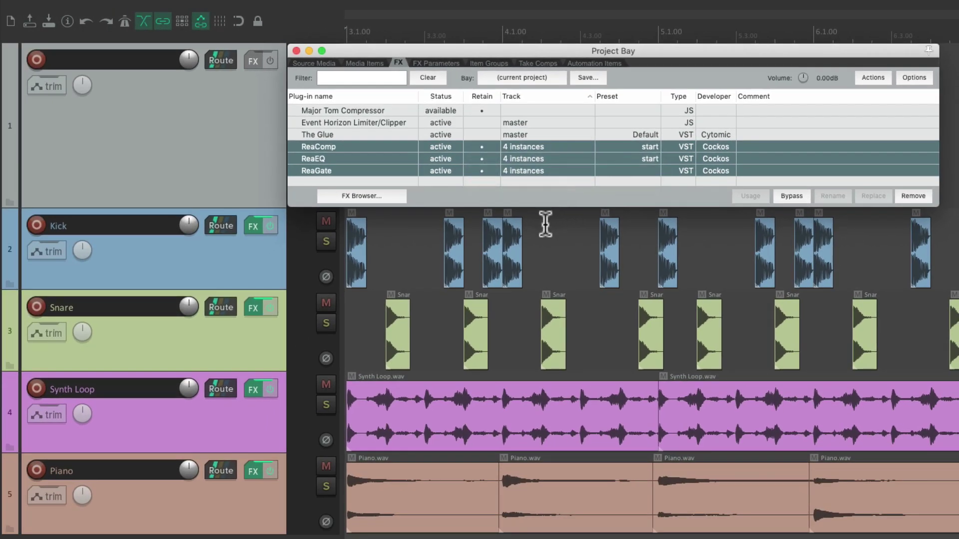
# - Confirm removal from Kick, Snare, Synth Loop and Piano, then select the three plug-ins and Kick
pyautogui.keyDown('alt'); pyautogui.click(255, 228); pyautogui.keyUp('alt')
pyautogui.keyDown('alt'); pyautogui.click(251, 306); pyautogui.keyUp('alt')
pyautogui.keyDown('alt'); pyautogui.click(253, 389); pyautogui.keyUp('alt')
pyautogui.keyDown('alt'); pyautogui.click(249, 472); pyautogui.keyUp('alt')
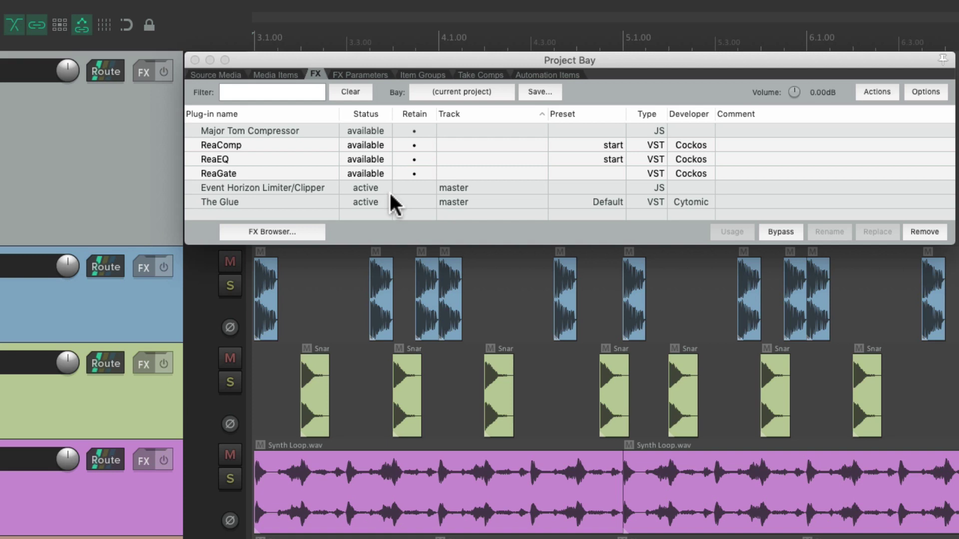
pyautogui.keyDown('shift'); pyautogui.click(319, 143); pyautogui.keyUp('shift')
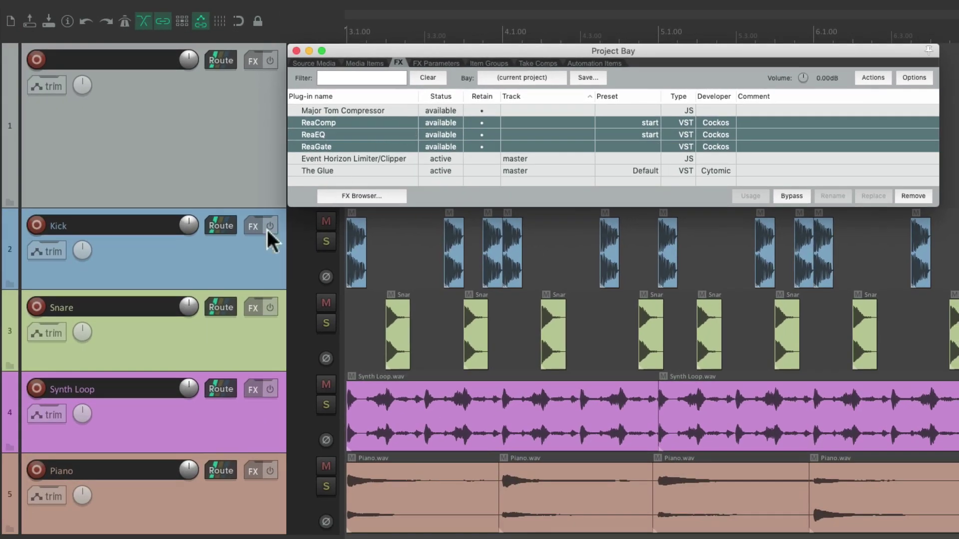
pyautogui.click(243, 247)
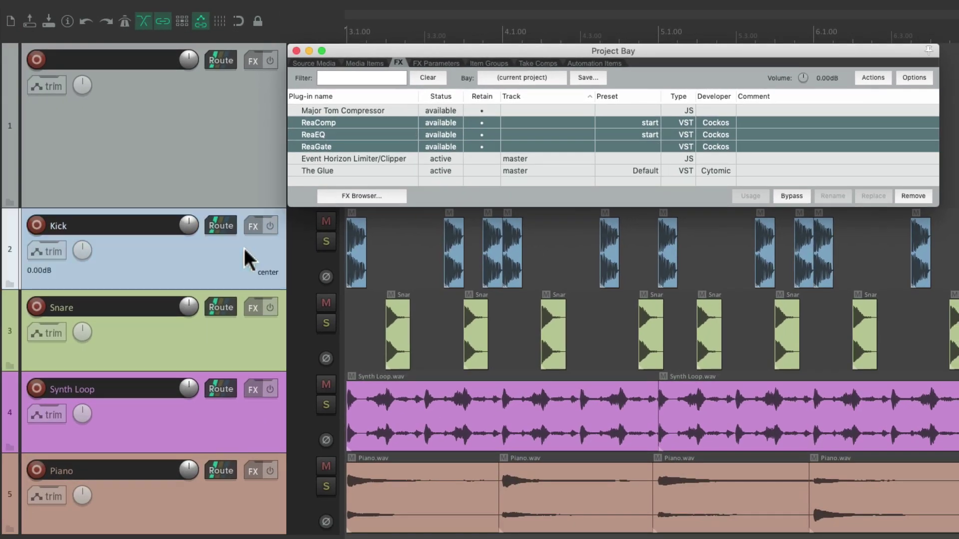
# - Insert ReaComp, ReaEQ and ReaGate into the Kick track from the Project Bay
pyautogui.rightClick(397, 122)
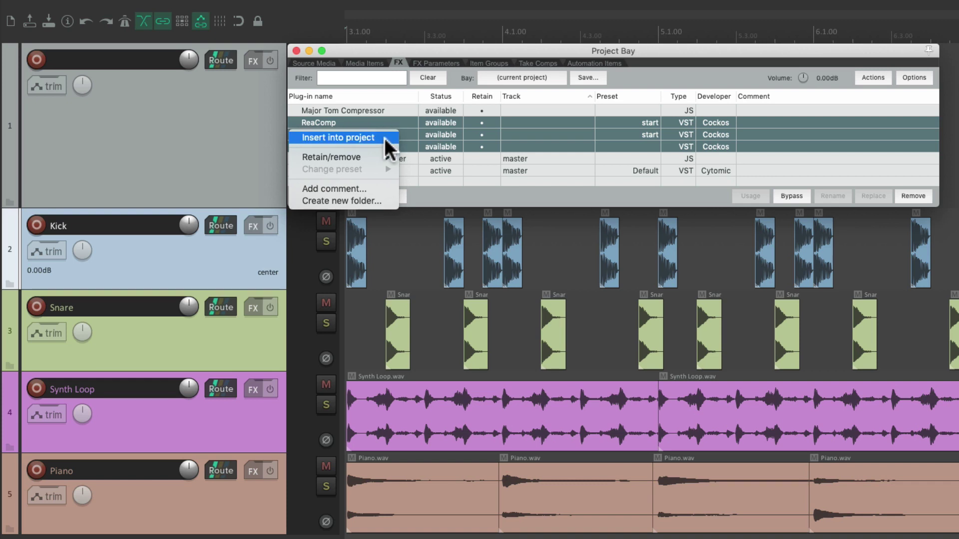
pyautogui.click(384, 138)
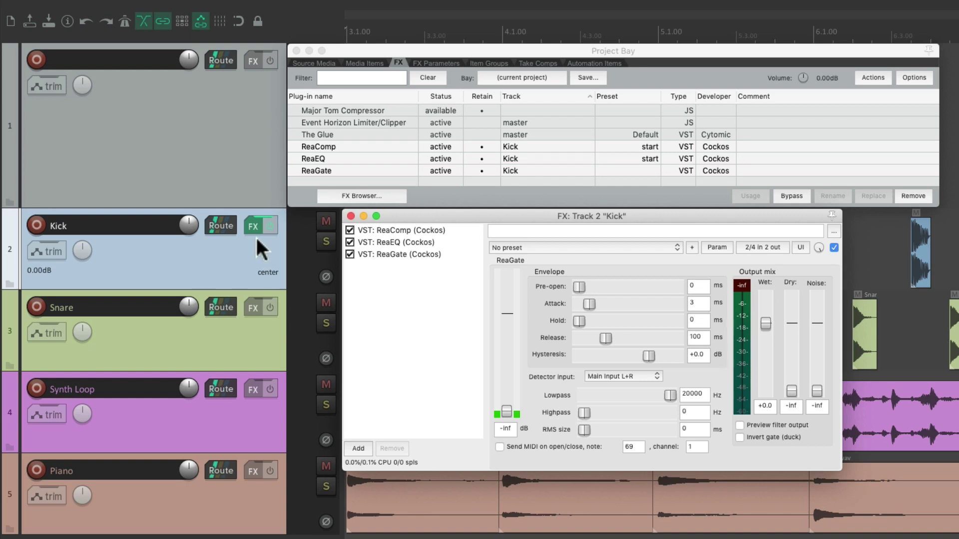
pyautogui.click(354, 217)
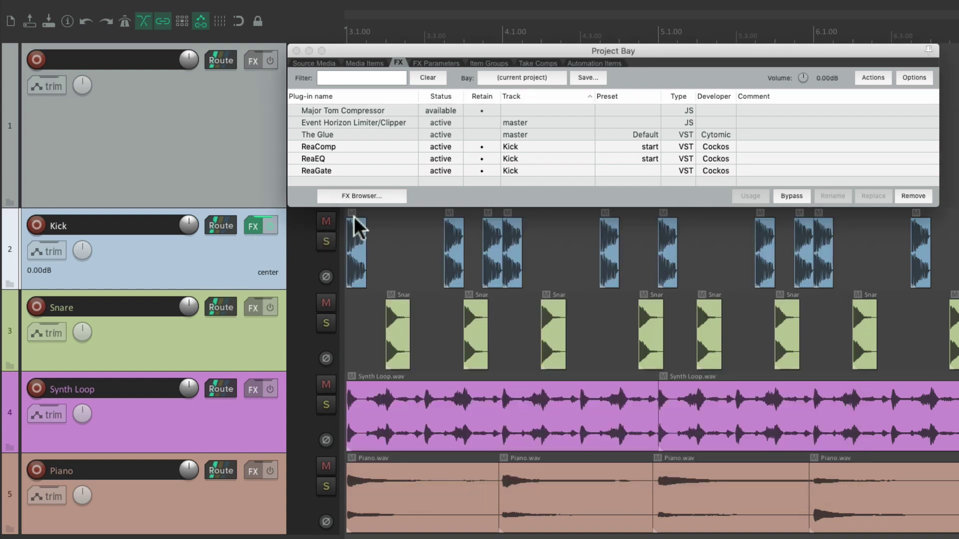
# - Drag the three plug-ins onto the Snare, Synth Loop and Piano tracks
pyautogui.click(380, 145)
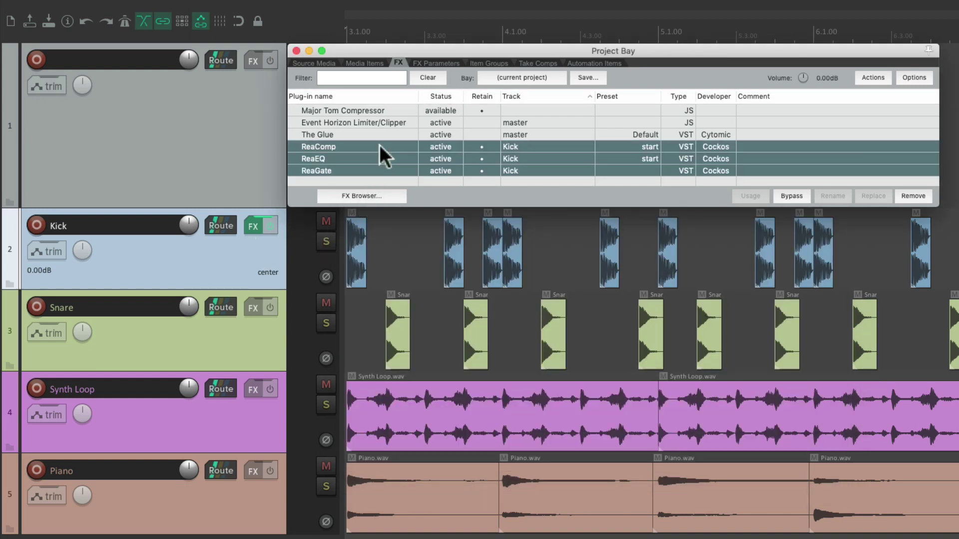
pyautogui.moveTo(379, 145); pyautogui.dragTo(270, 335)
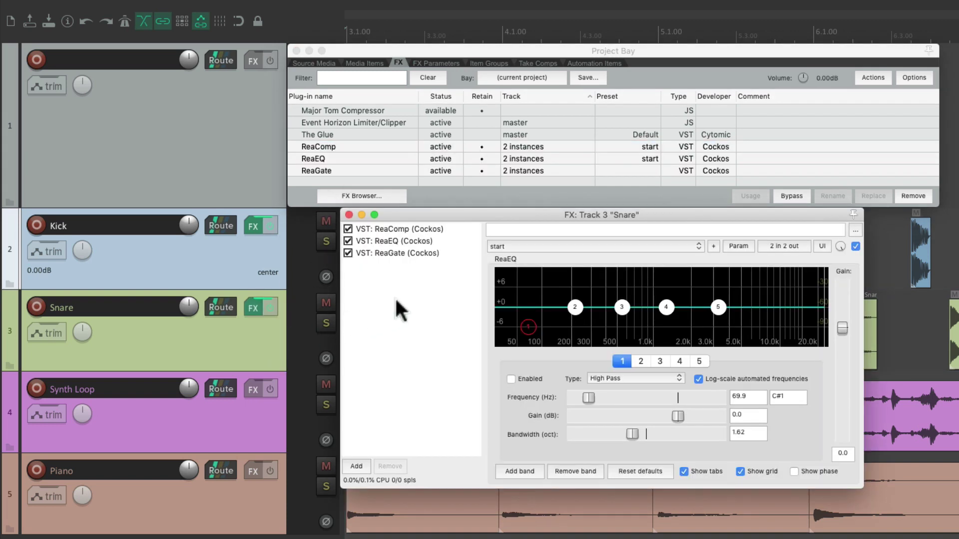
pyautogui.click(349, 215)
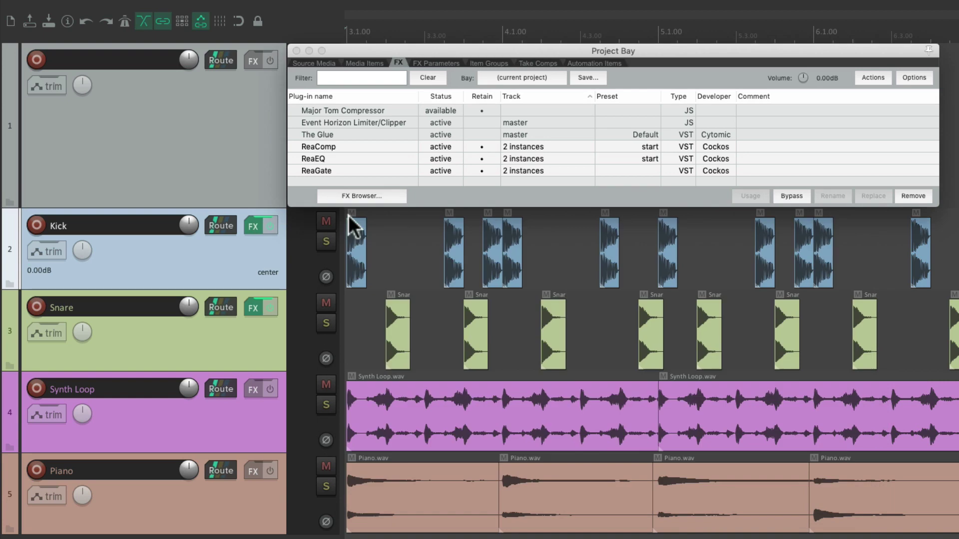
pyautogui.click(396, 147)
pyautogui.moveTo(396, 147); pyautogui.dragTo(250, 394)
pyautogui.click(250, 394)
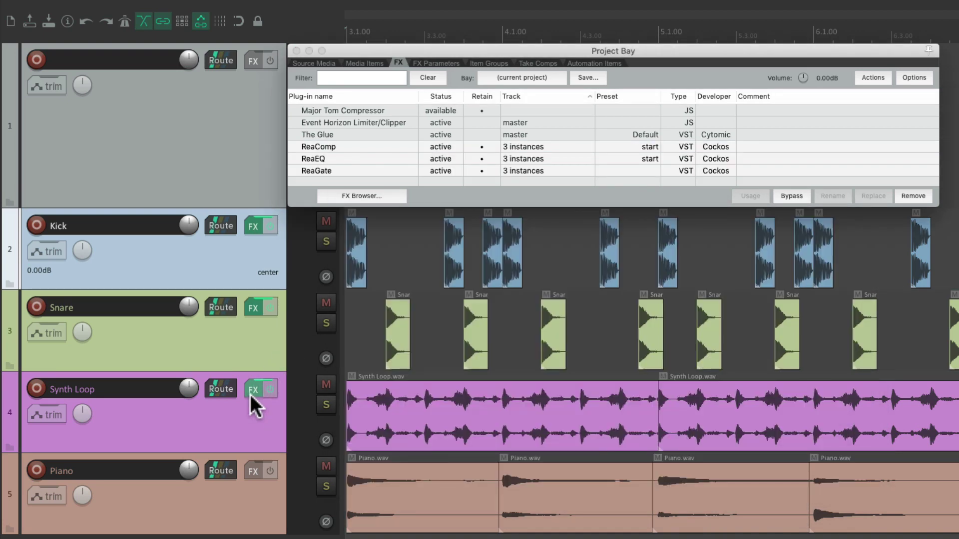
pyautogui.moveTo(392, 148); pyautogui.dragTo(252, 470)
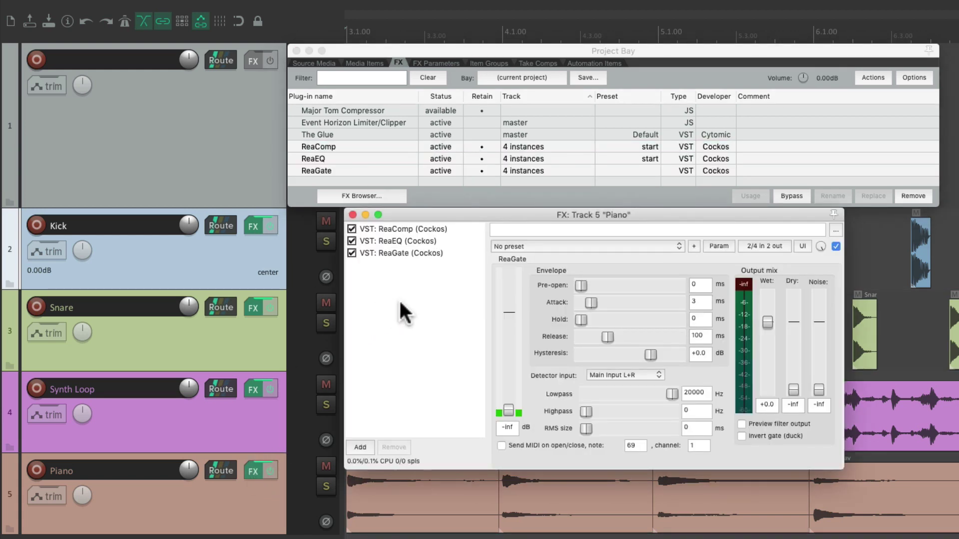
pyautogui.click(353, 214)
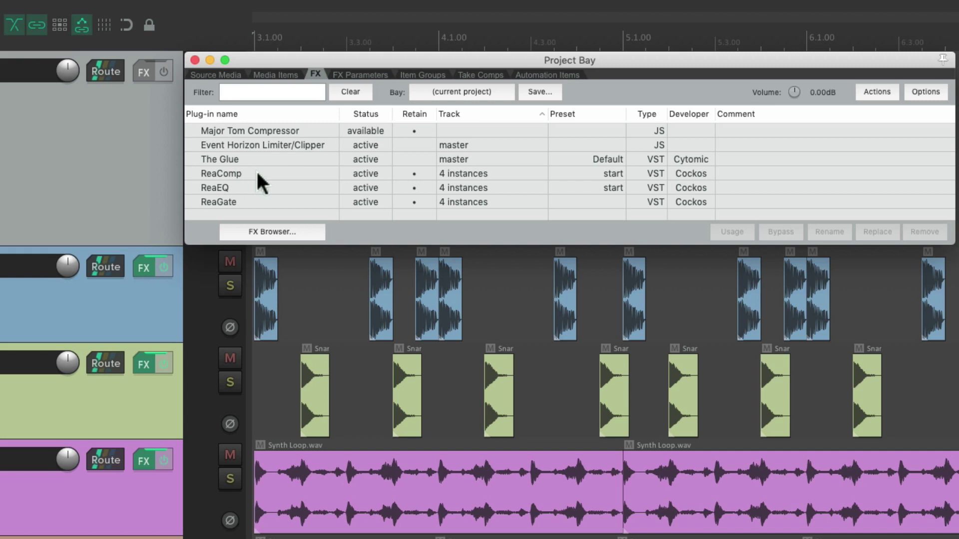
# - Replace all ReaComp instances with the retained Major Tom Compressor
pyautogui.rightClick(311, 171)
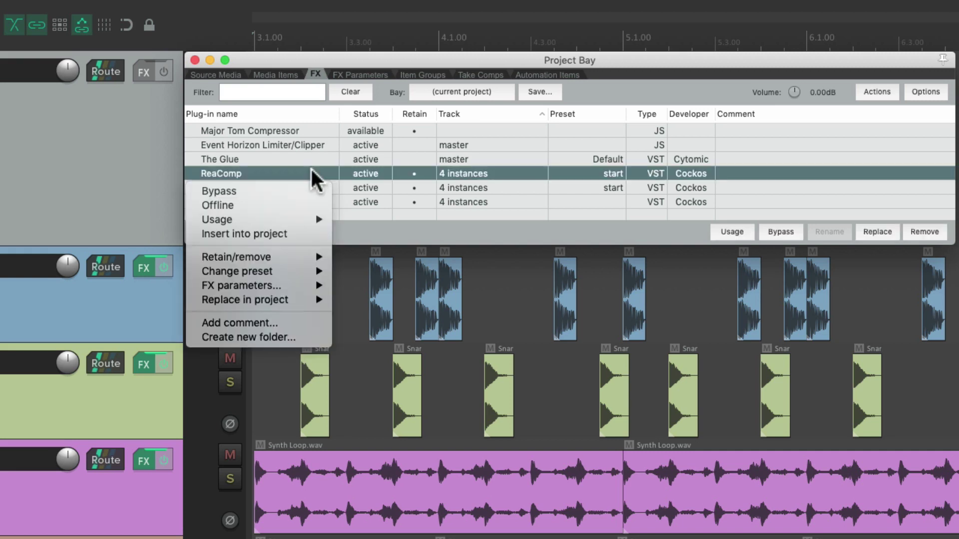
pyautogui.moveTo(299, 298)
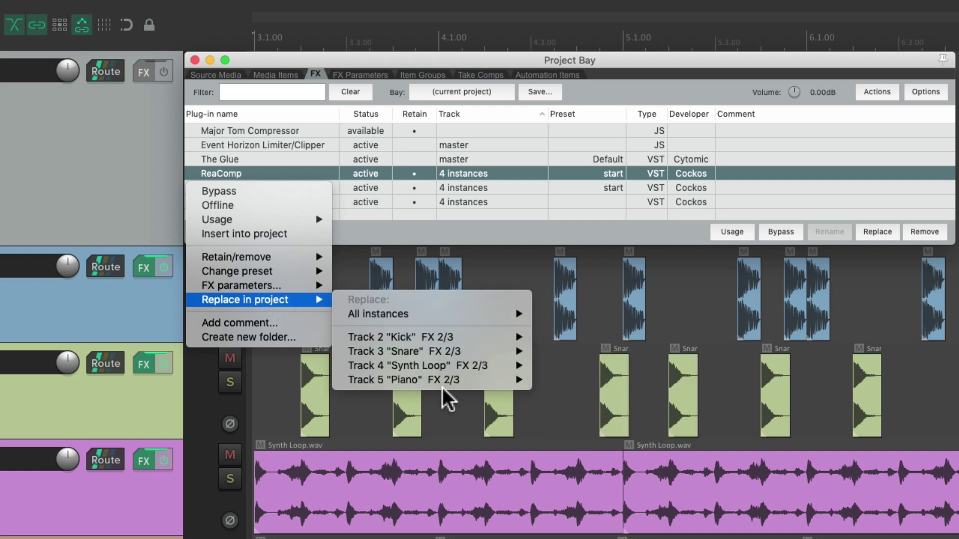
pyautogui.moveTo(446, 345)
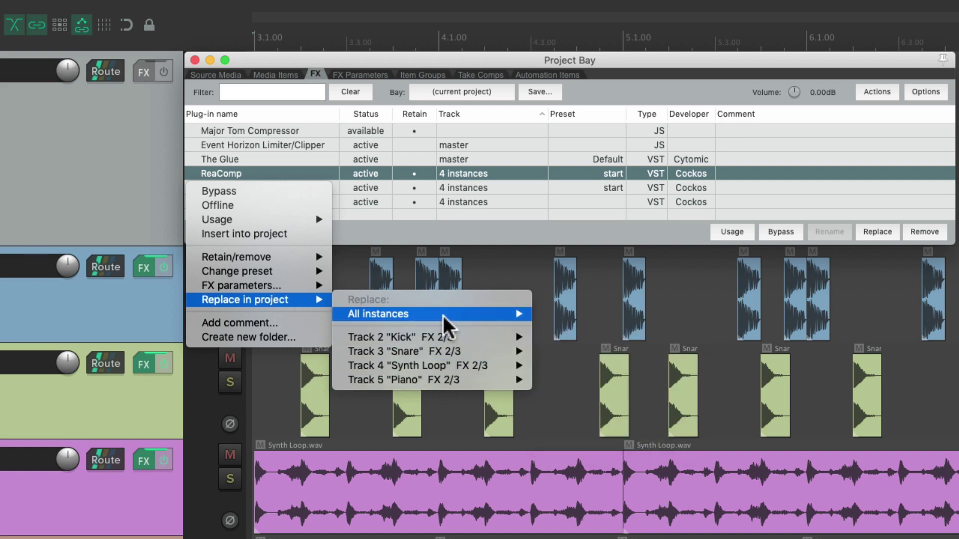
pyautogui.moveTo(444, 315)
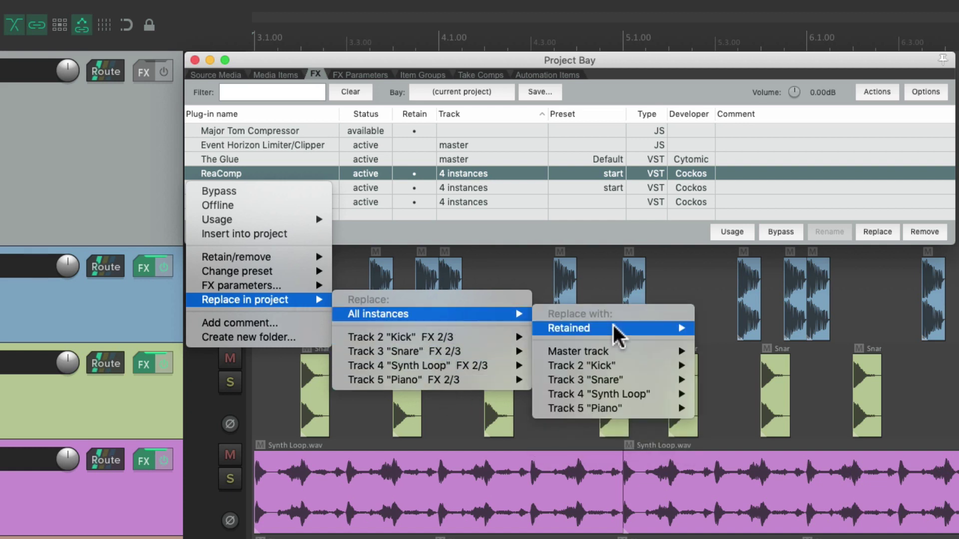
pyautogui.moveTo(613, 328)
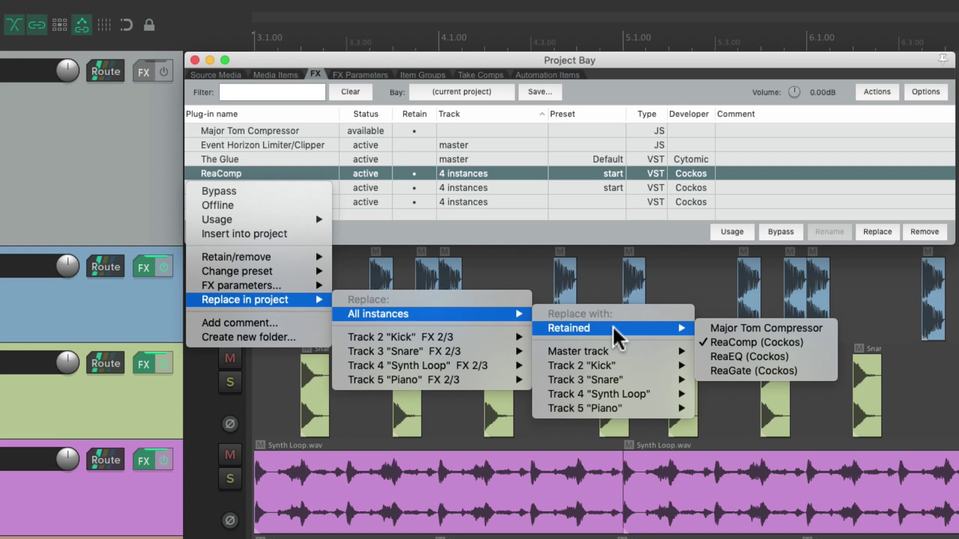
pyautogui.click(699, 329)
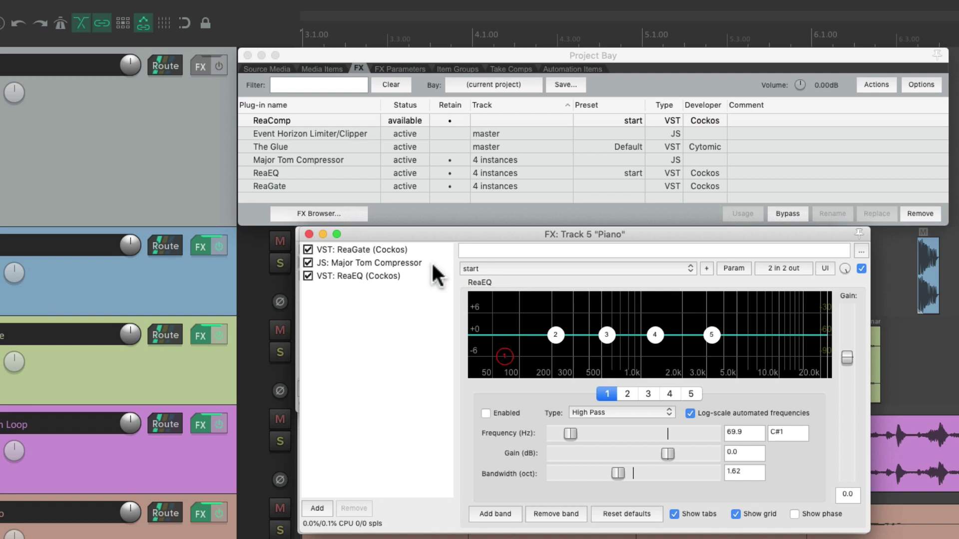
# - Inspect Major Tom Compressor's controls, then close the Piano and Snare FX windows
pyautogui.click(432, 263)
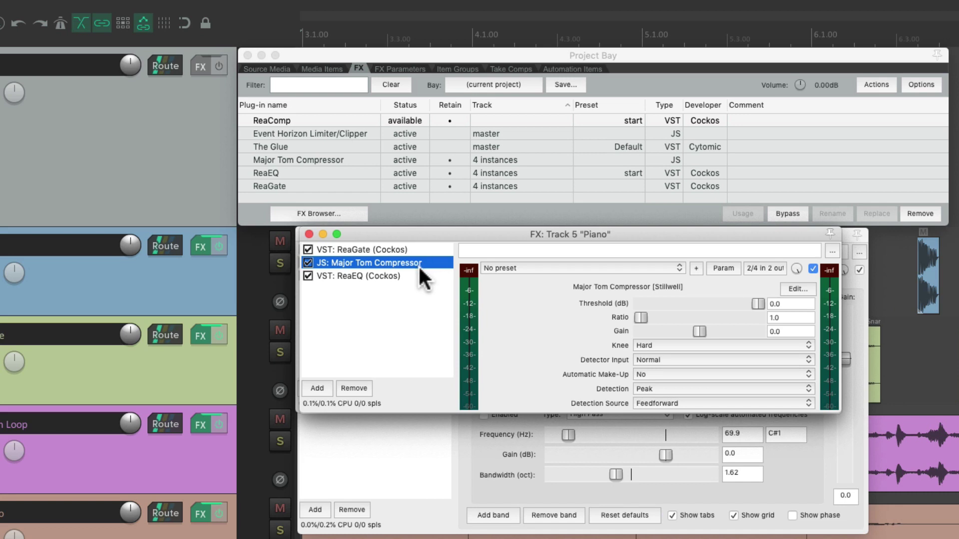
pyautogui.click(309, 233)
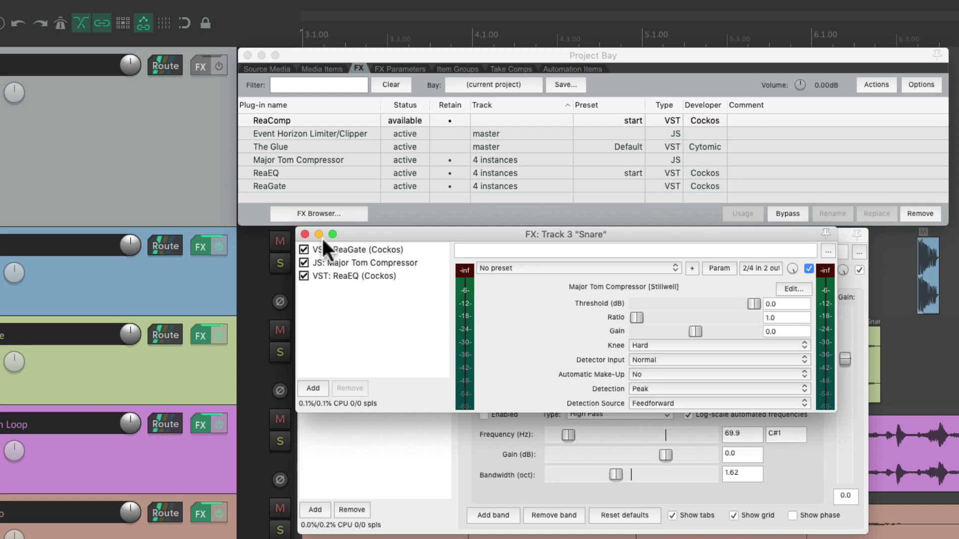
pyautogui.click(304, 234)
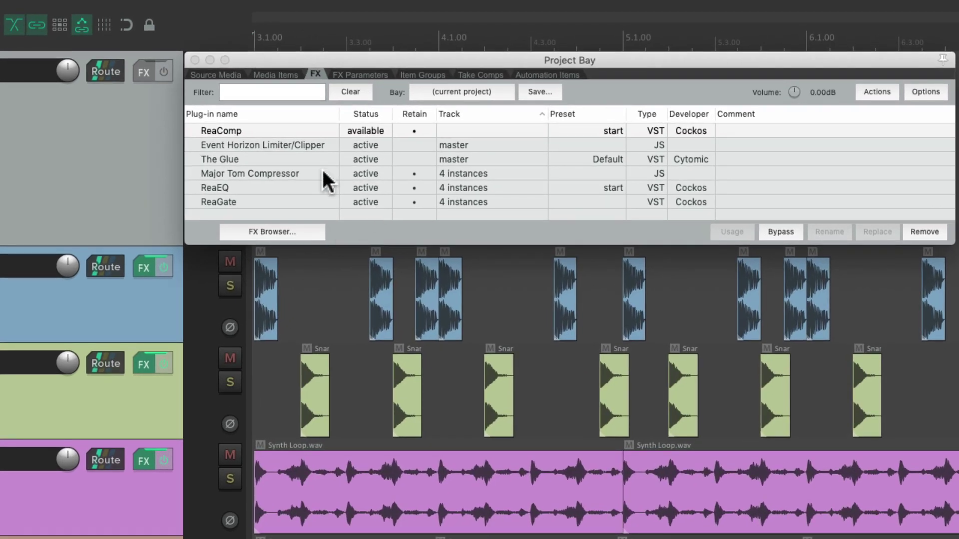
# - Swap all Major Tom Compressor instances back to ReaComp and close the Piano and Snare FX windows
pyautogui.click(316, 171)
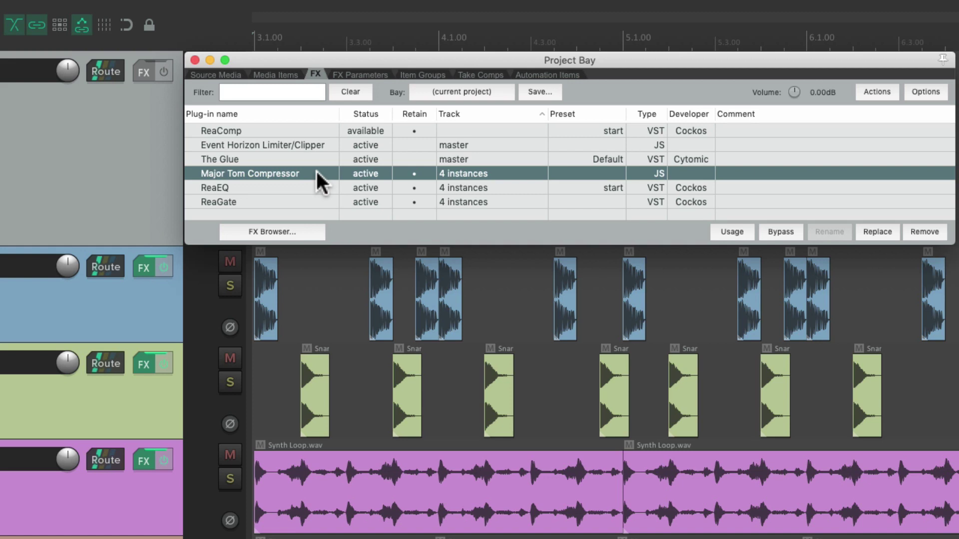
pyautogui.rightClick(317, 172)
pyautogui.moveTo(293, 290)
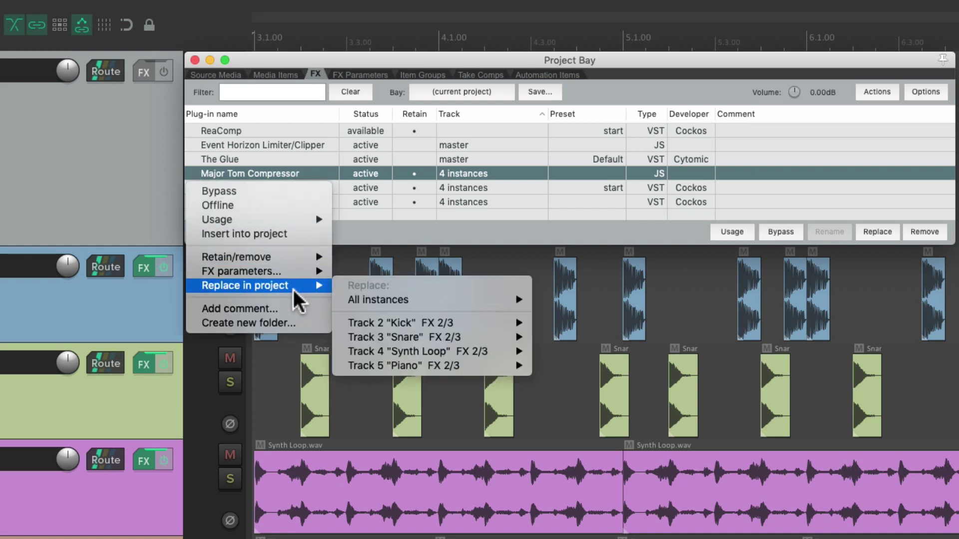
pyautogui.moveTo(394, 302)
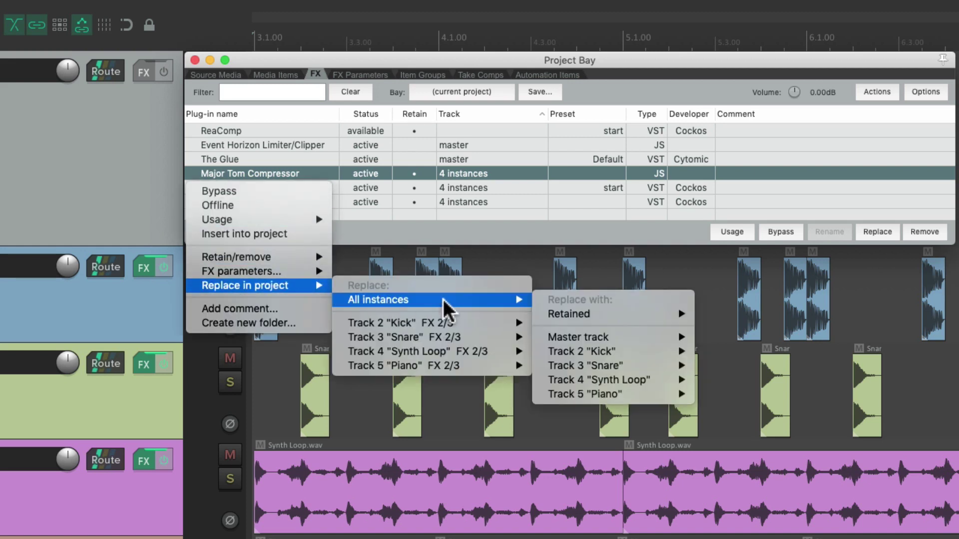
pyautogui.moveTo(587, 309)
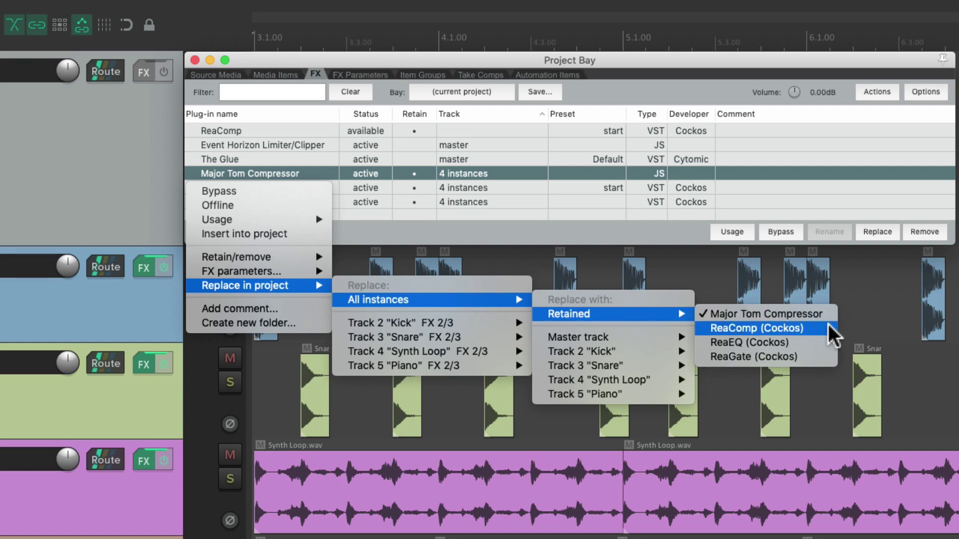
pyautogui.click(758, 328)
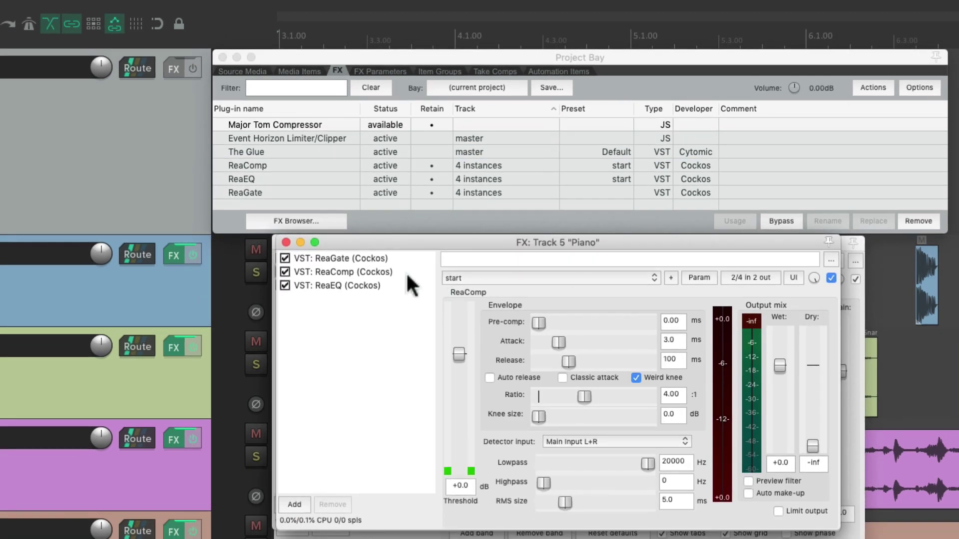
pyautogui.click(285, 242)
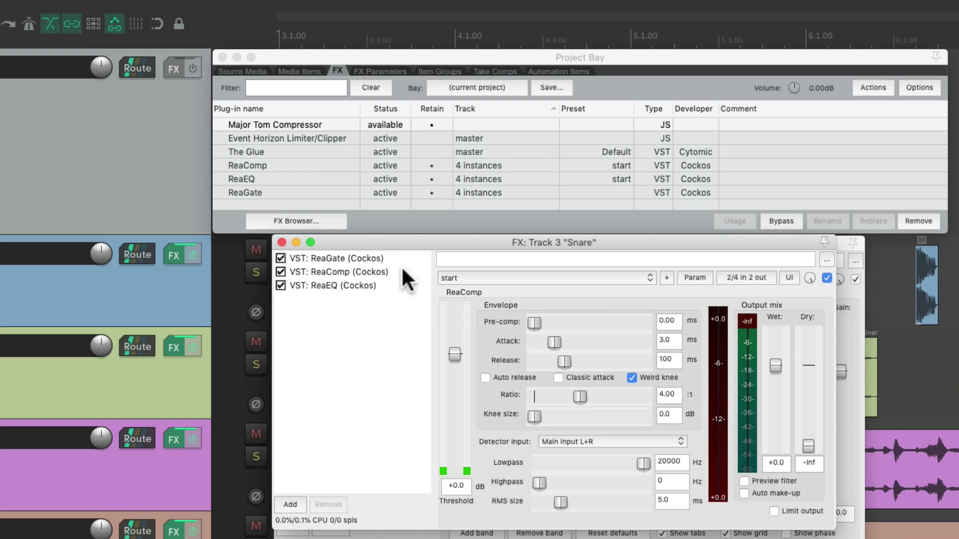
pyautogui.click(281, 242)
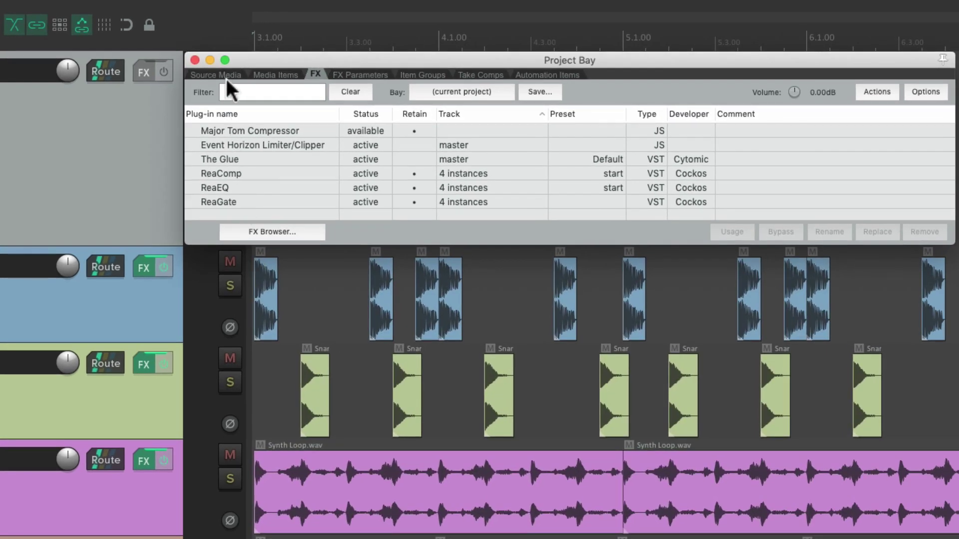
# - Cycle through the Source Media and Media Items tabs back to FX, selecting ReaComp through ReaGate
pyautogui.click(226, 75)
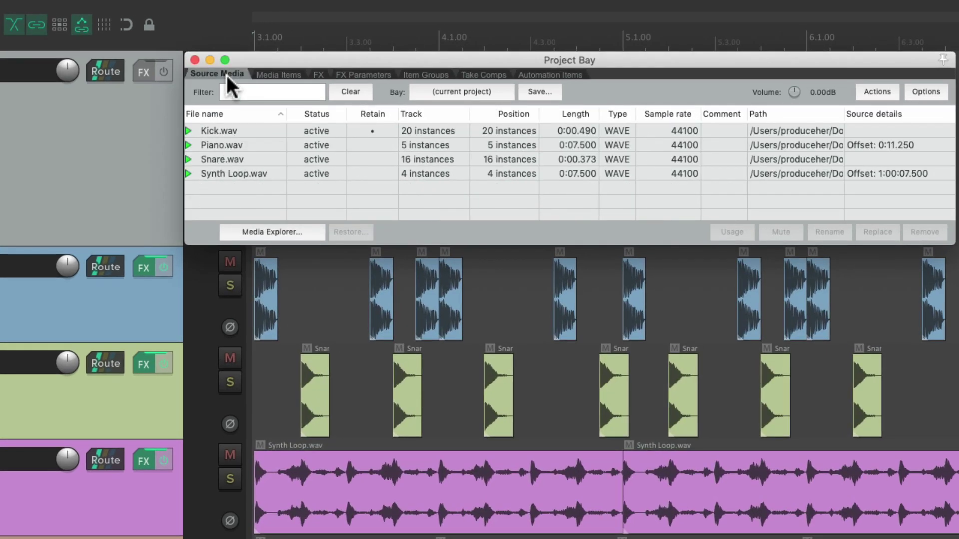
pyautogui.click(269, 74)
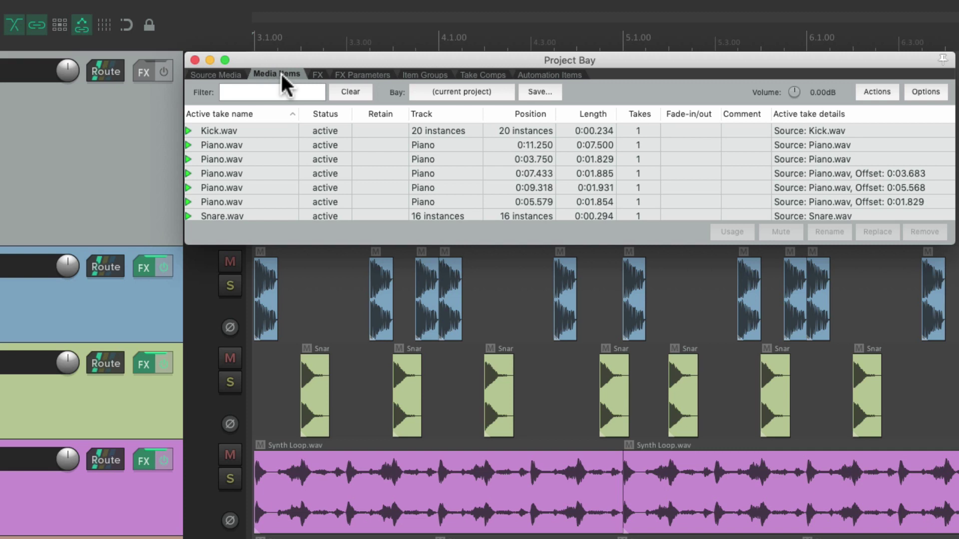
pyautogui.click(319, 75)
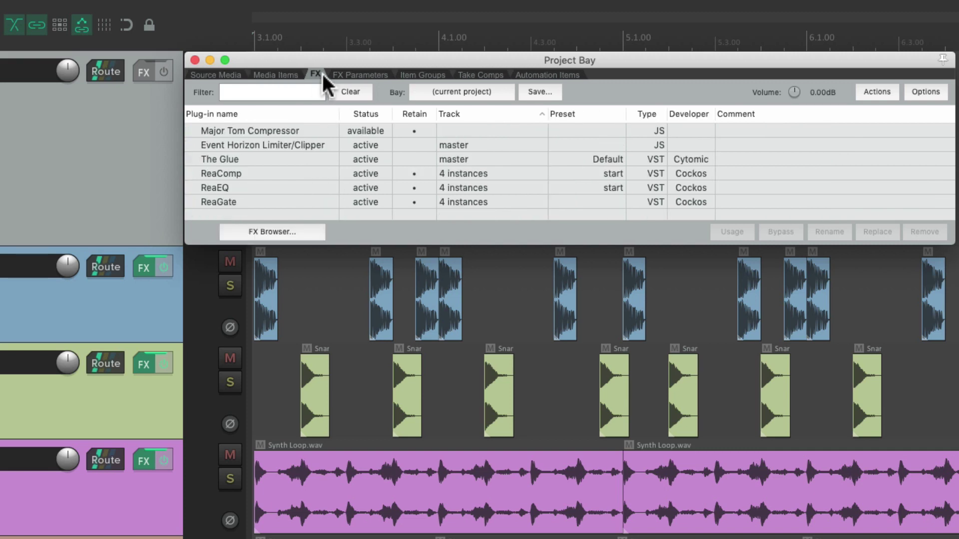
pyautogui.click(294, 173)
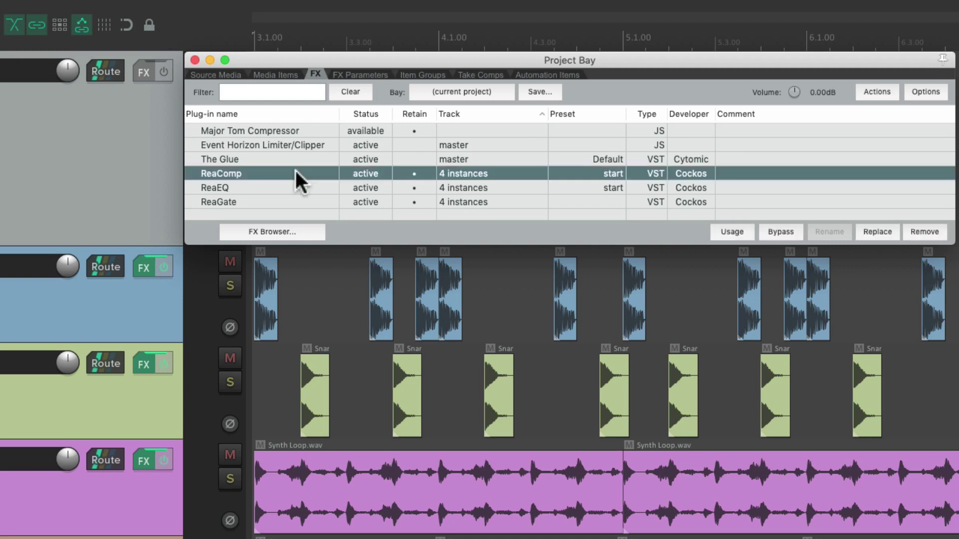
pyautogui.keyDown('shift'); pyautogui.click(303, 201); pyautogui.keyUp('shift')
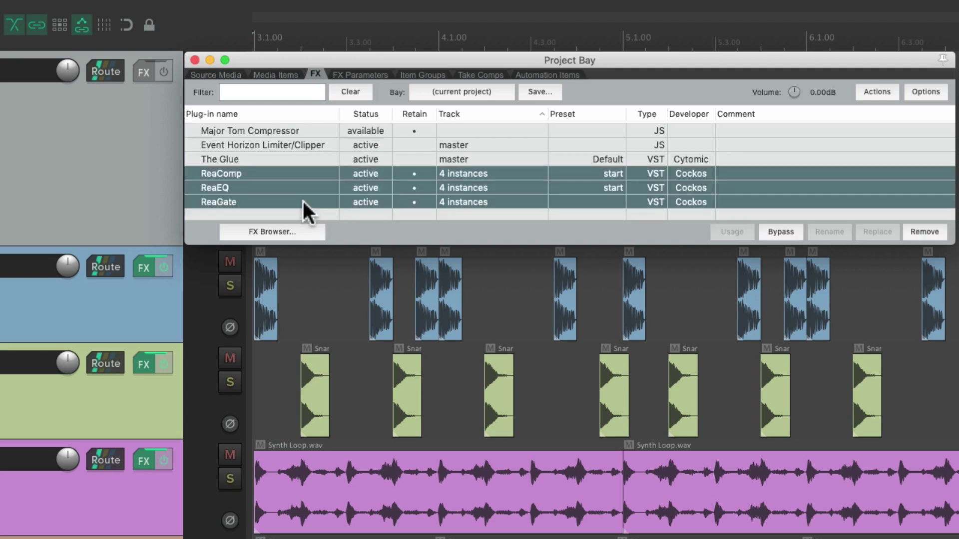
# - Group the three plug-ins into a new folder named 'Track FX' and expand and collapse it
pyautogui.rightClick(284, 173)
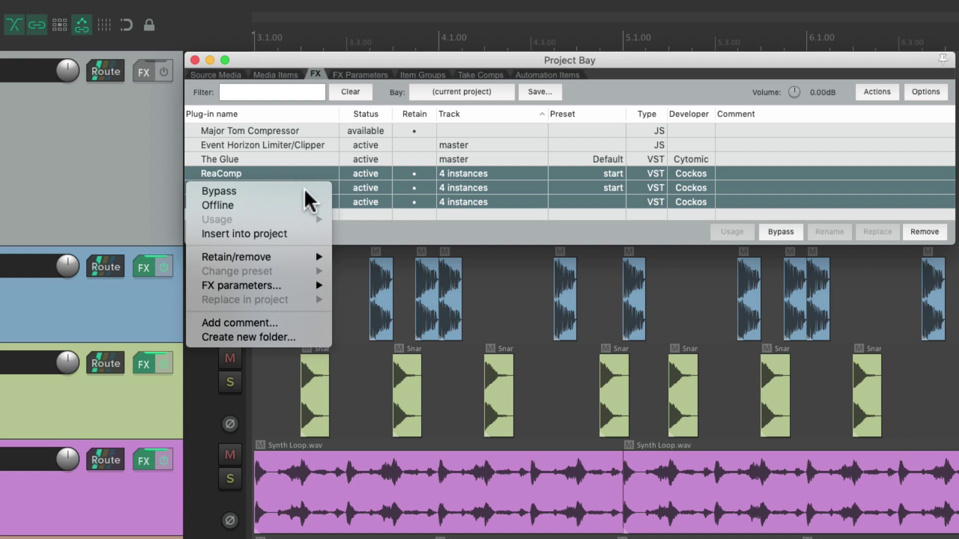
pyautogui.click(311, 339)
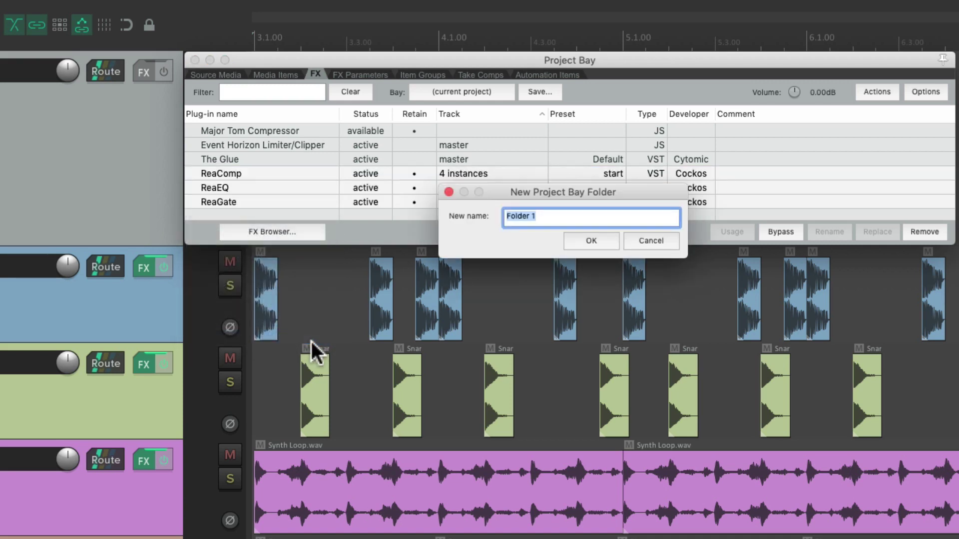
pyautogui.write('Track FX')
pyautogui.press('Return')
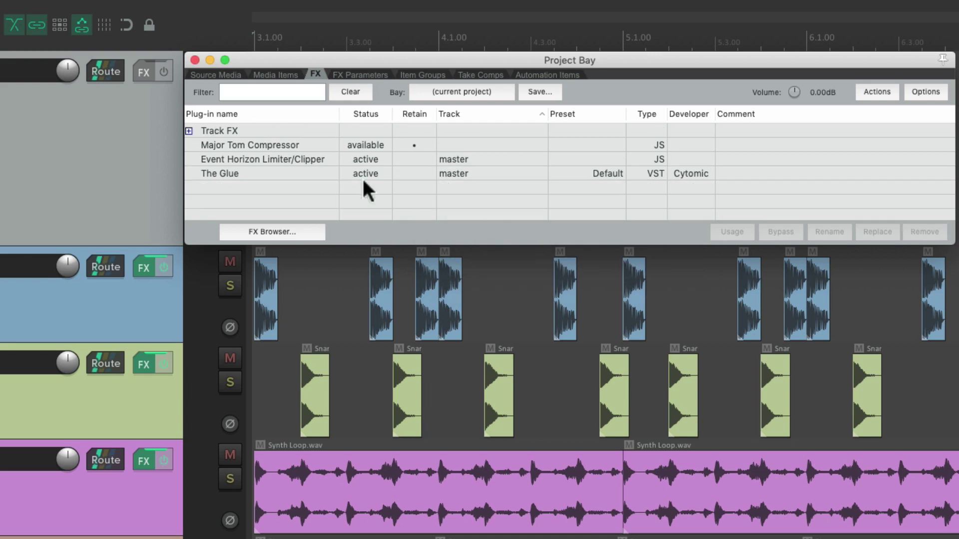
pyautogui.click(188, 130)
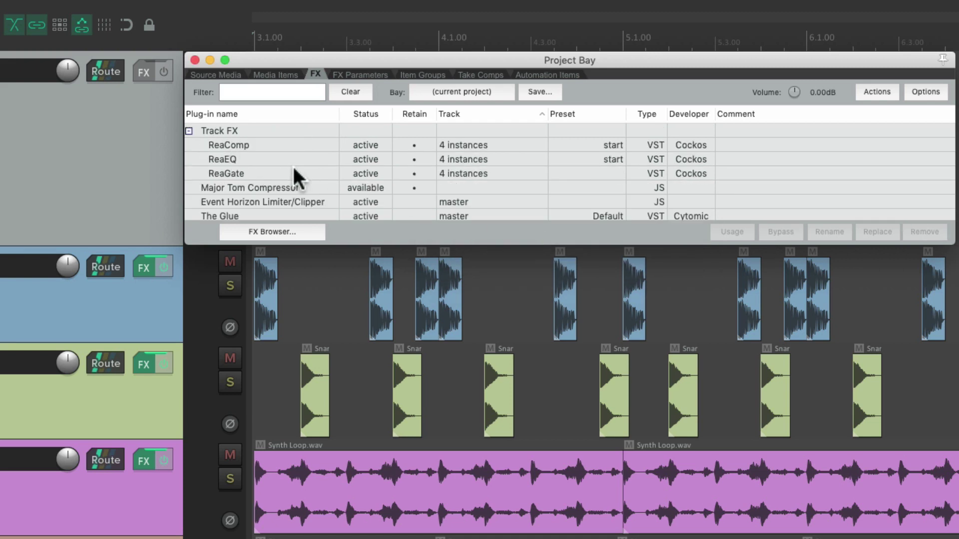
pyautogui.click(189, 131)
pyautogui.click(189, 130)
pyautogui.click(189, 132)
# - Delete the Track FX folder while keeping its plug-ins, then view FX Parameters
pyautogui.click(262, 128)
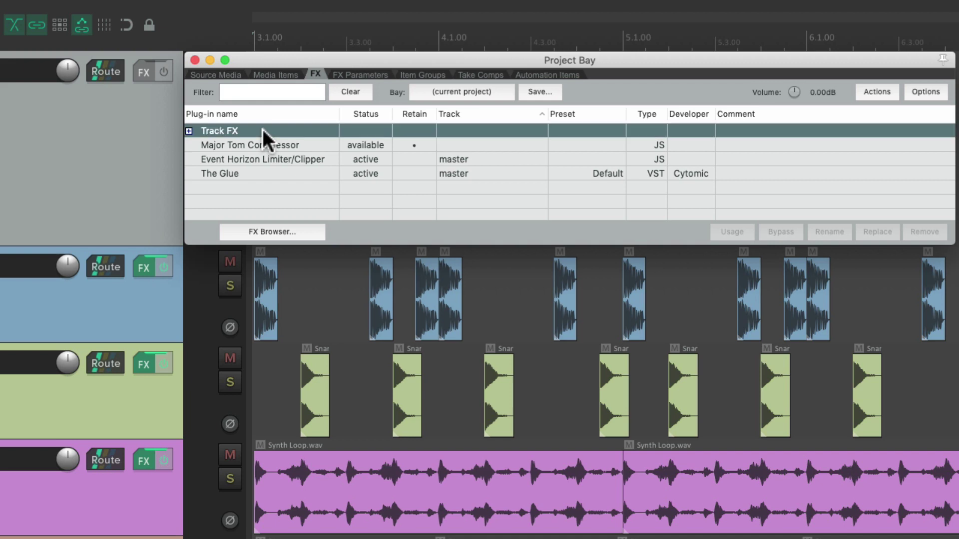
pyautogui.rightClick(262, 129)
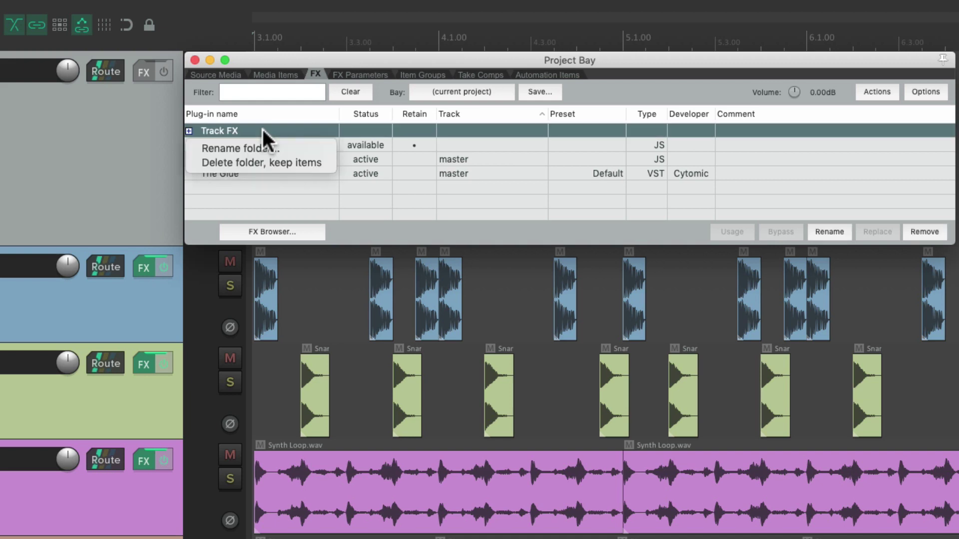
pyautogui.click(329, 161)
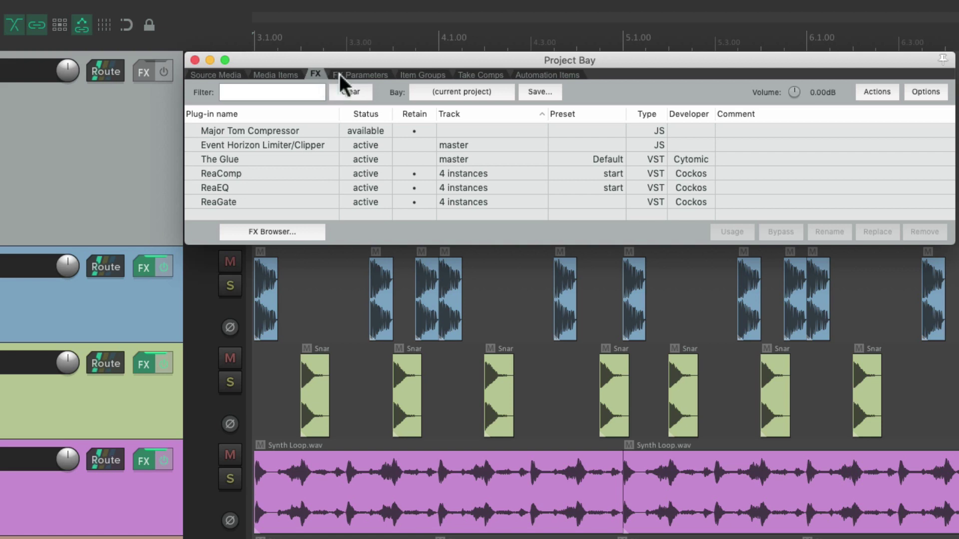
pyautogui.click(382, 76)
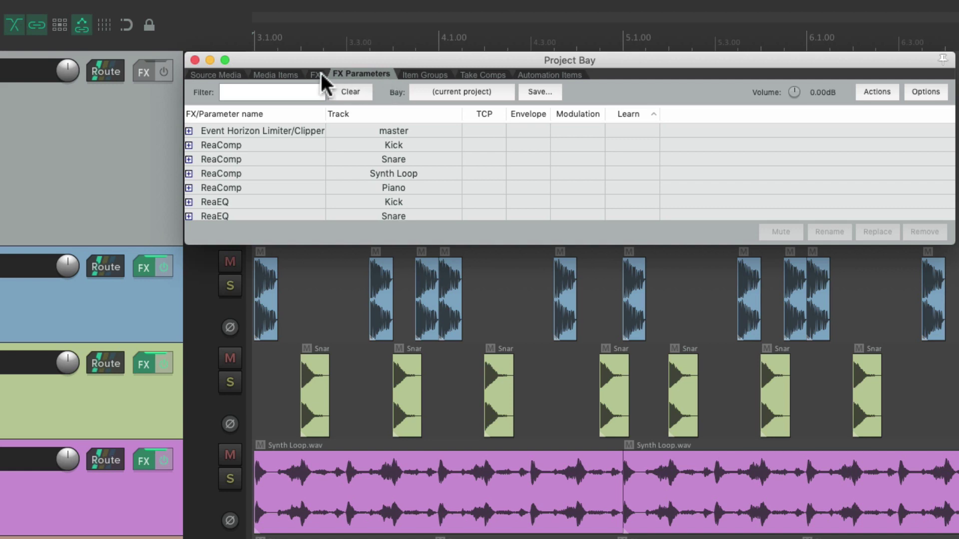
# - Back in the FX Parameters list, rename the Kick track's ReaComp to 'Kick Comp'
pyautogui.click(318, 73)
pyautogui.click(370, 74)
pyautogui.rightClick(221, 144)
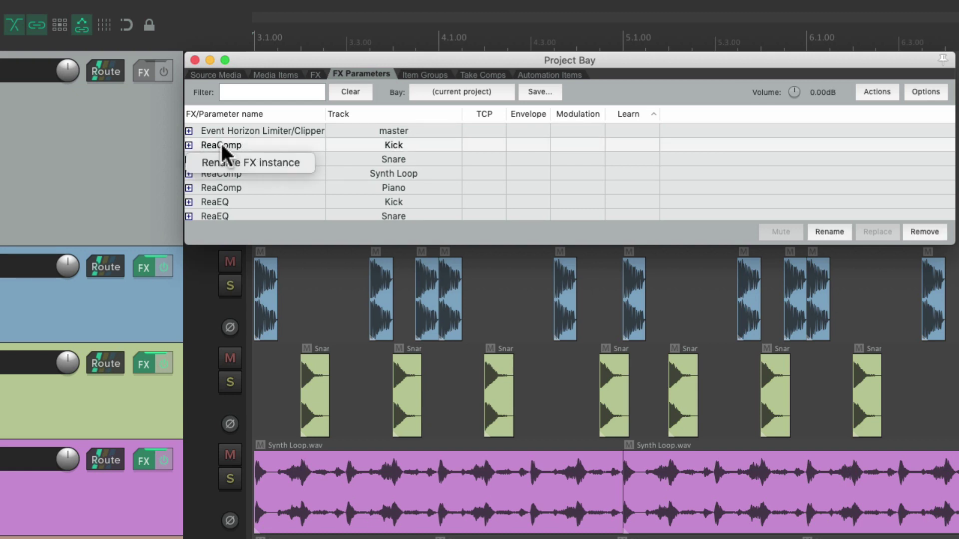
pyautogui.click(205, 164)
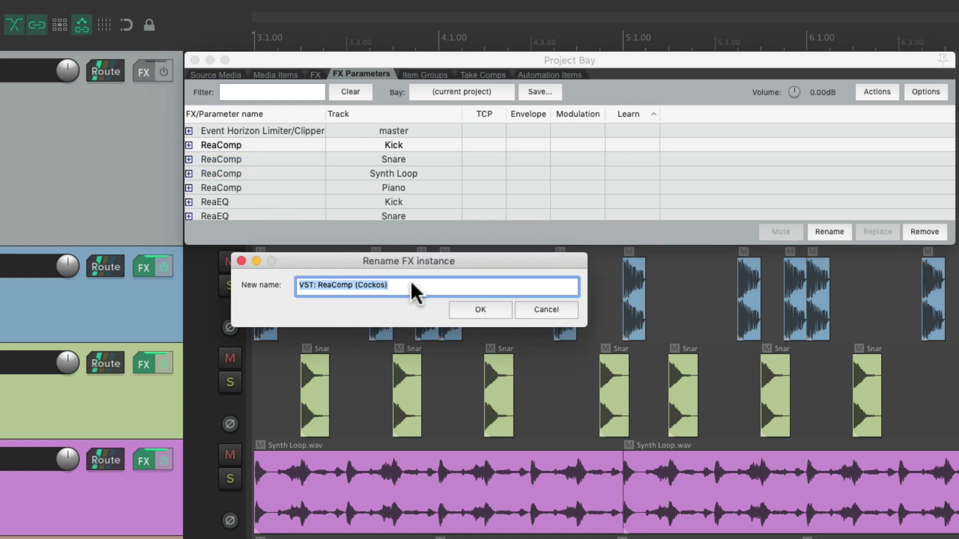
pyautogui.write('Kick Comp')
pyautogui.press('Return')
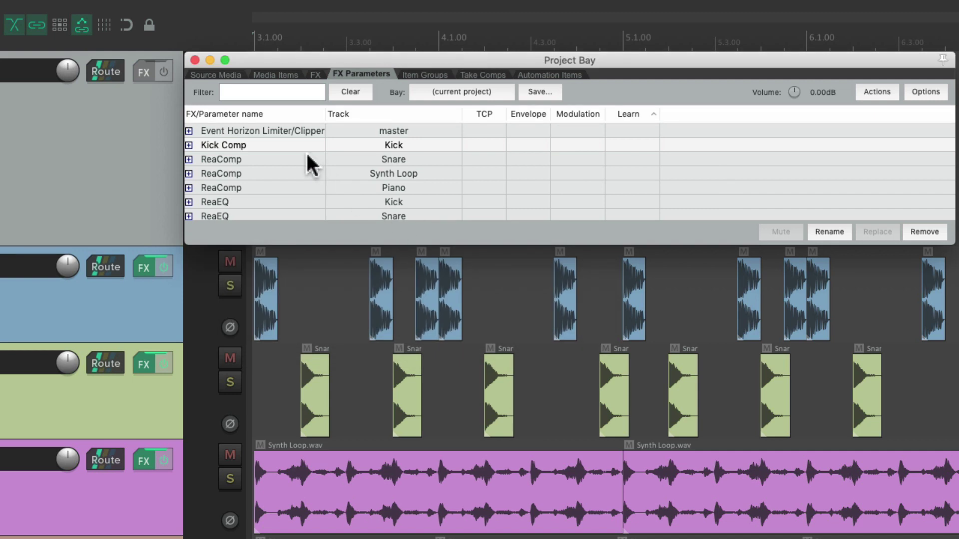
# - Rename the Snare track's ReaComp instance to 'Snare Comp'
pyautogui.click(293, 159)
pyautogui.rightClick(293, 158)
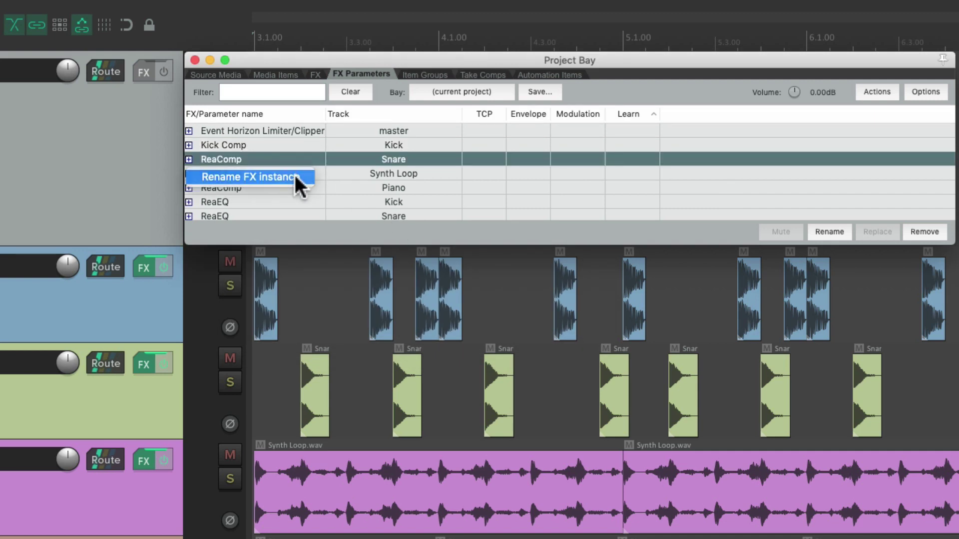
pyautogui.click(295, 177)
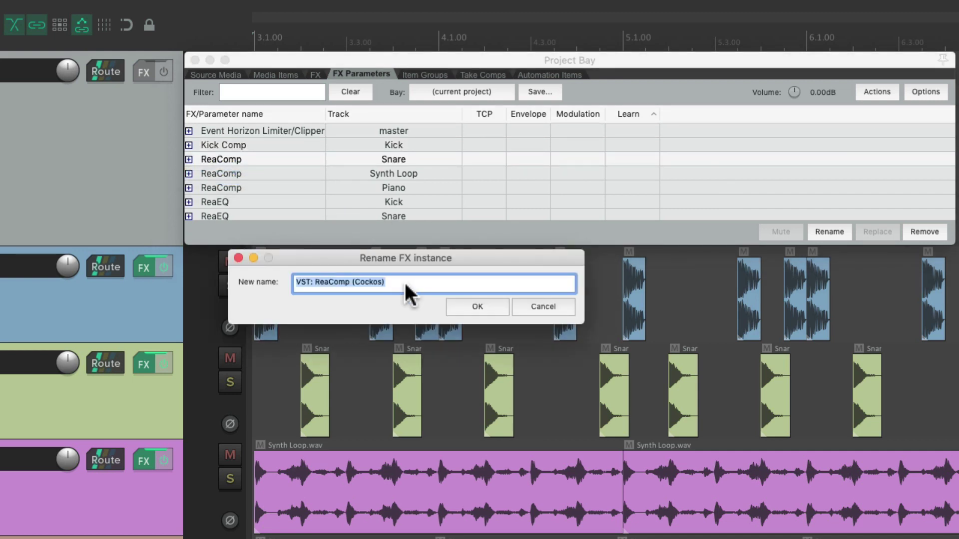
pyautogui.write('Snare Comp')
pyautogui.press('Return')
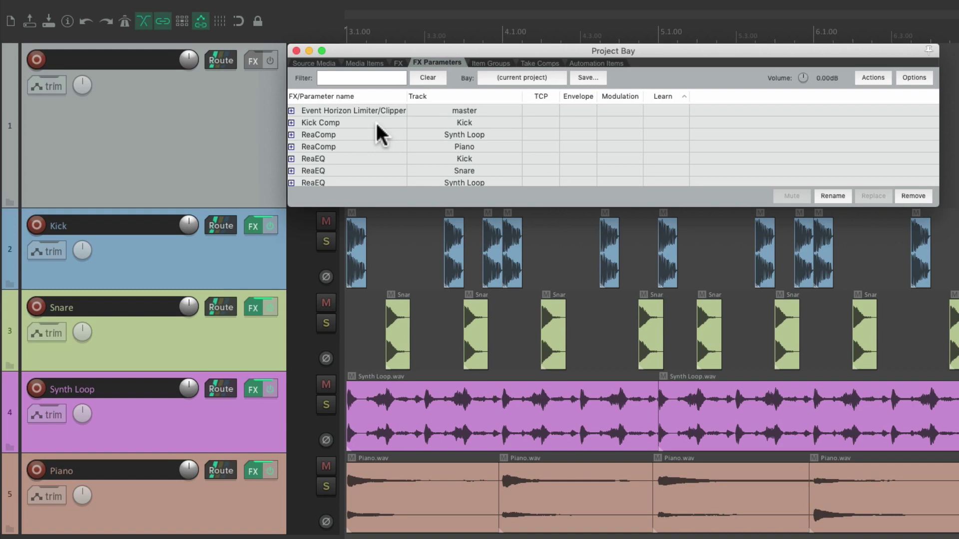
# - Check the Kick and Snare FX chains for the renamed compressors, then close both windows
pyautogui.click(248, 226)
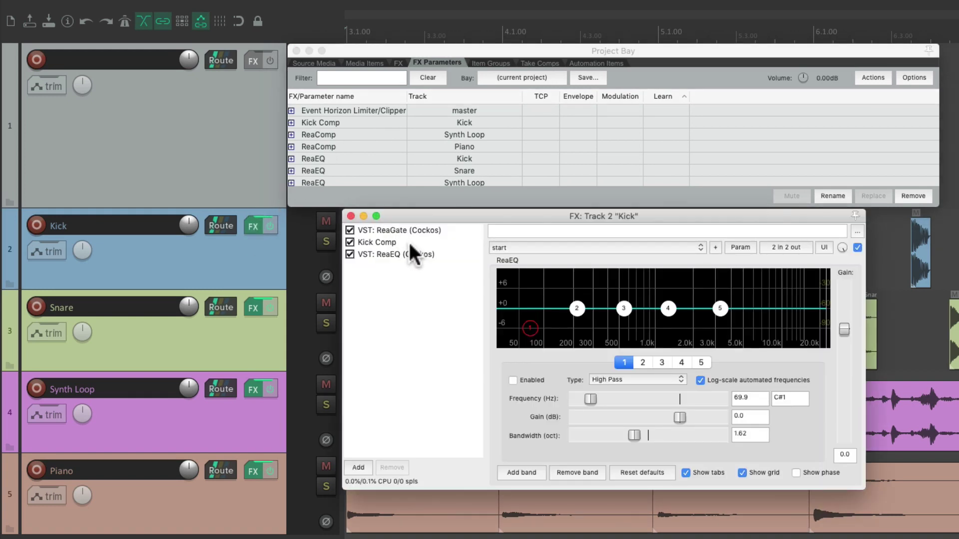
pyautogui.click(351, 216)
pyautogui.click(253, 308)
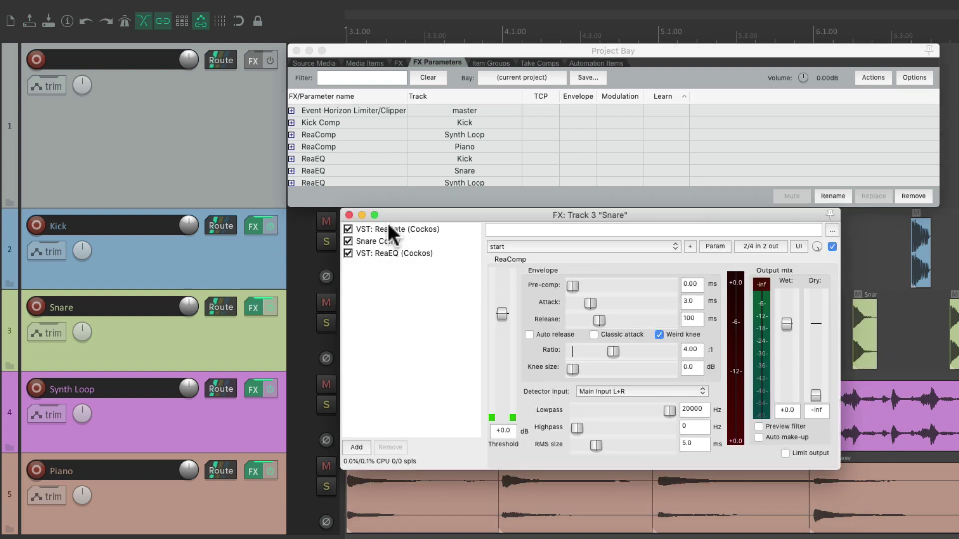
pyautogui.click(348, 214)
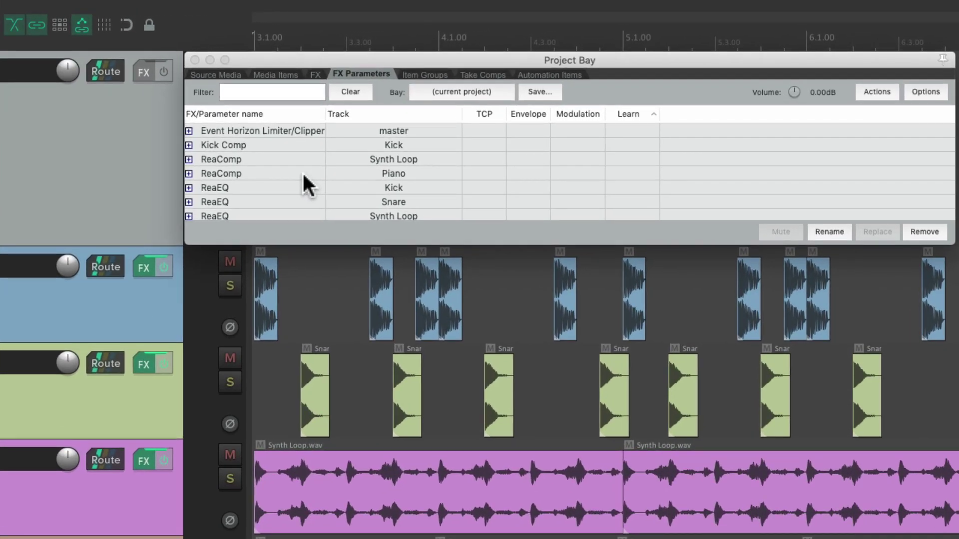
# - Expand Kick Comp and browse its Attack, Bypass, Dry, Hipass and Knee parameters
pyautogui.click(188, 144)
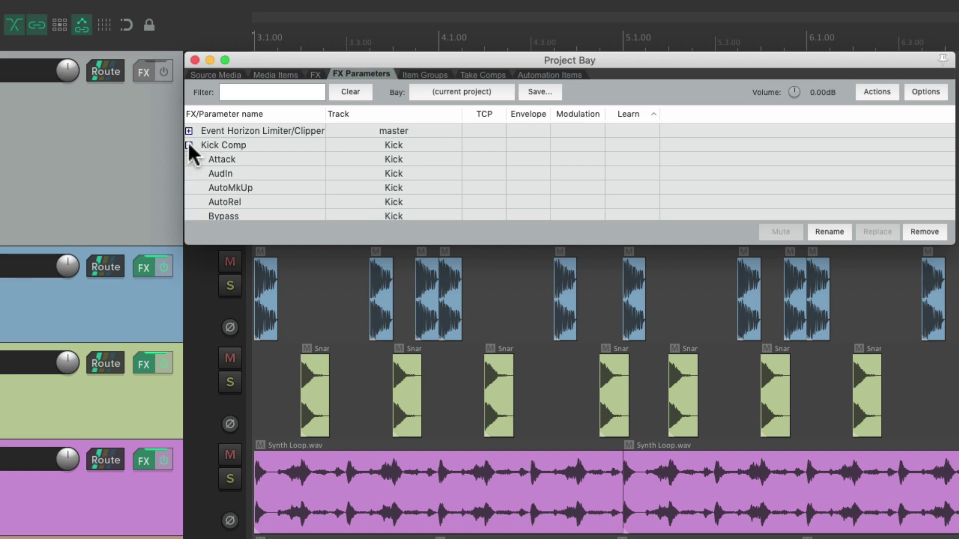
pyautogui.click(281, 154)
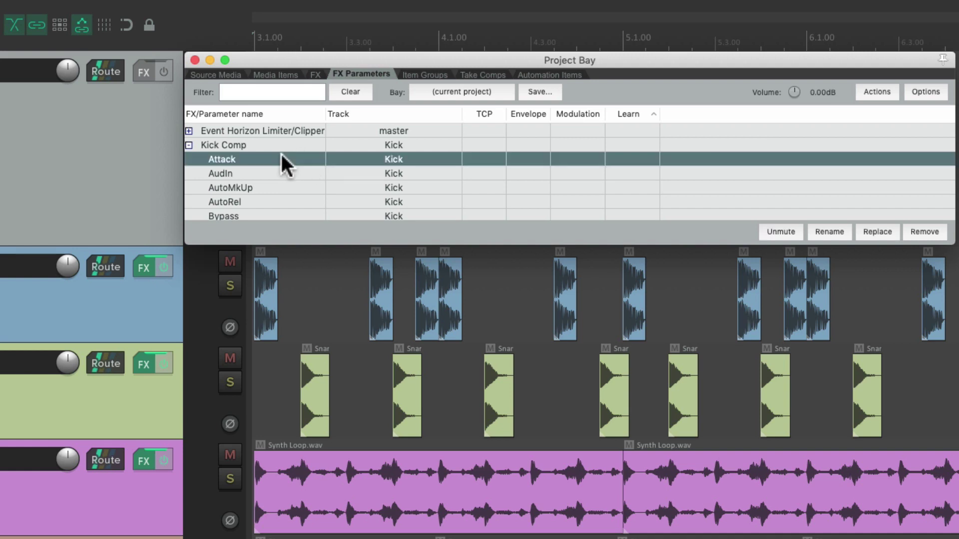
pyautogui.scroll(-2, 283, 165)
pyautogui.click(275, 185)
pyautogui.scroll(-4, 275, 185)
pyautogui.click(262, 148)
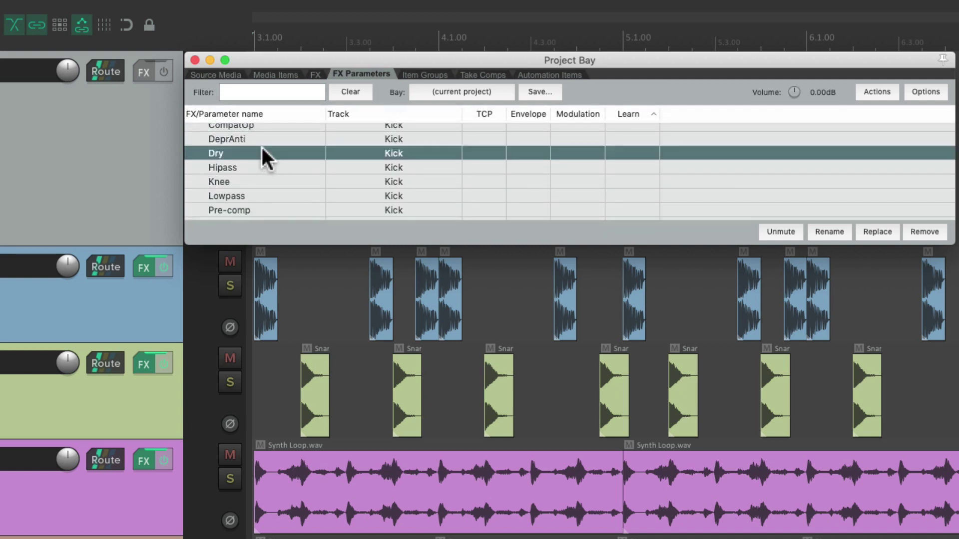
pyautogui.click(269, 163)
pyautogui.click(281, 176)
pyautogui.scroll(5, 280, 175)
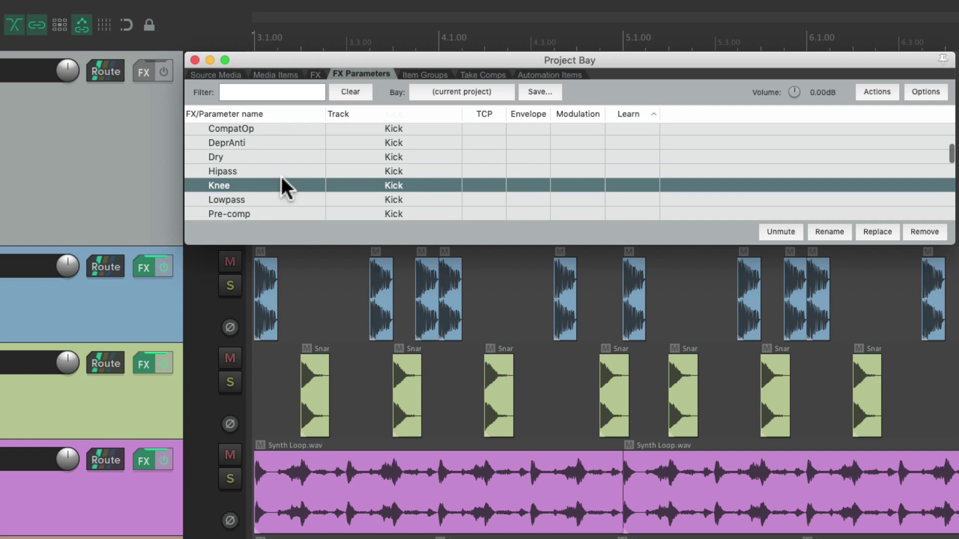
pyautogui.click(258, 145)
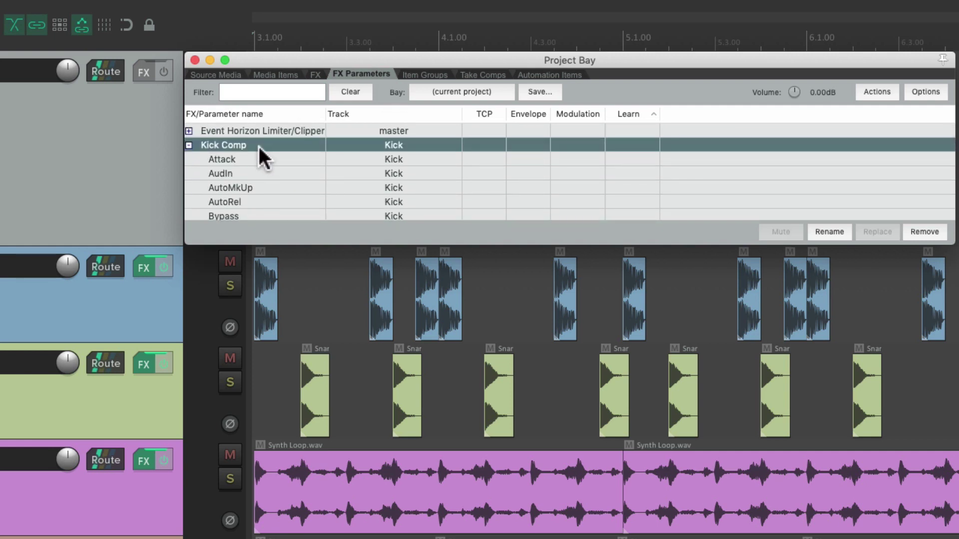
pyautogui.click(278, 159)
# - Review the Attack parameter's options and the track cell holding Kick Comp
pyautogui.rightClick(278, 160)
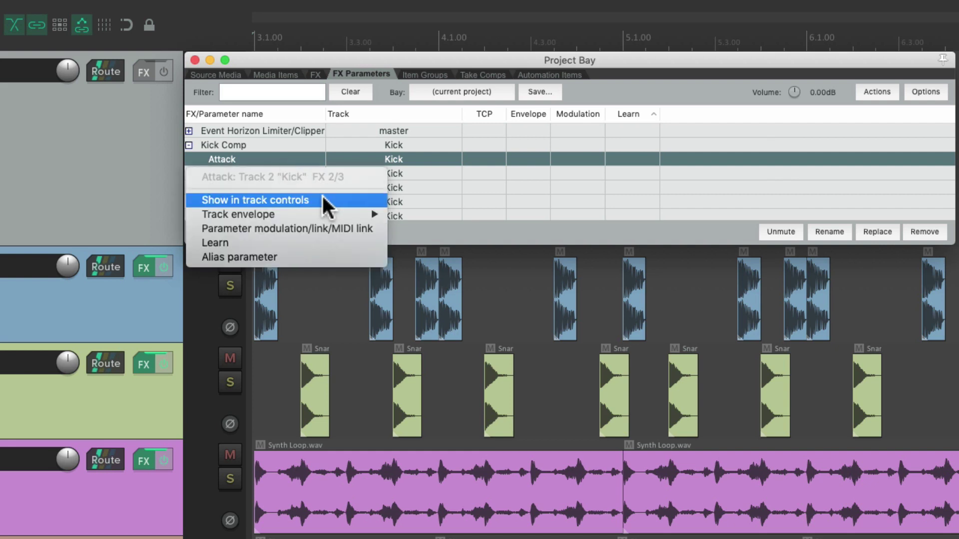
pyautogui.moveTo(323, 214)
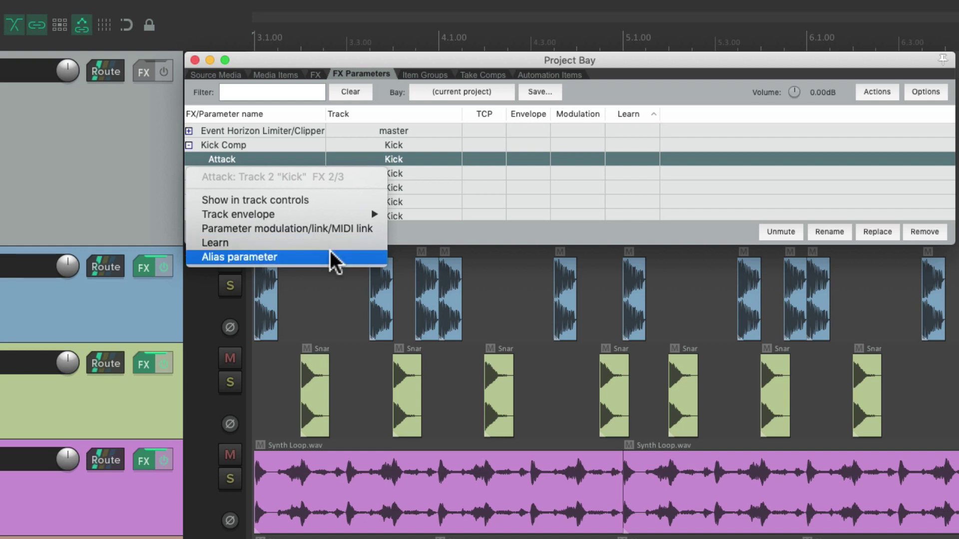
pyautogui.click(472, 186)
pyautogui.click(398, 155)
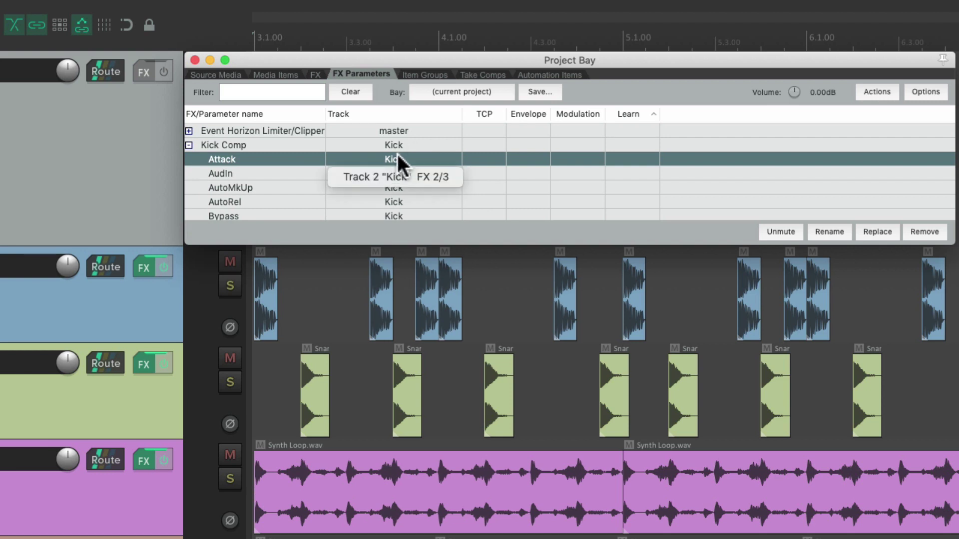
# - Open Kick Comp's plugin window, check its Param menu, close it and collapse Kick Comp
pyautogui.click(432, 176)
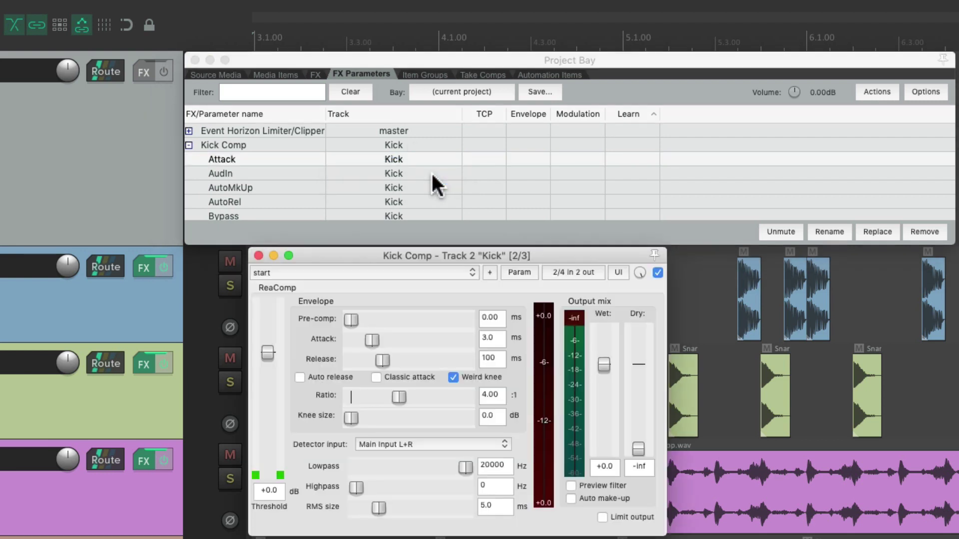
pyautogui.click(514, 272)
pyautogui.moveTo(523, 314)
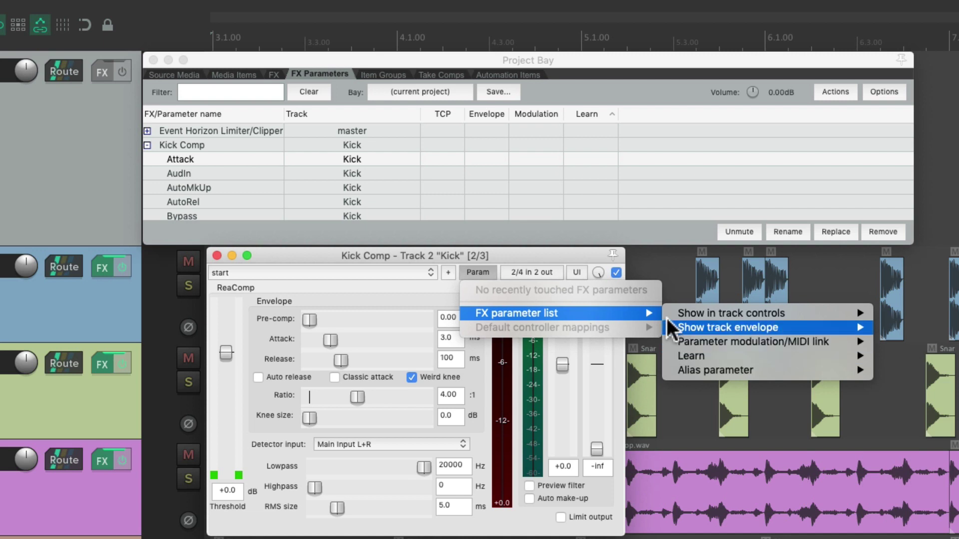
pyautogui.click(217, 255)
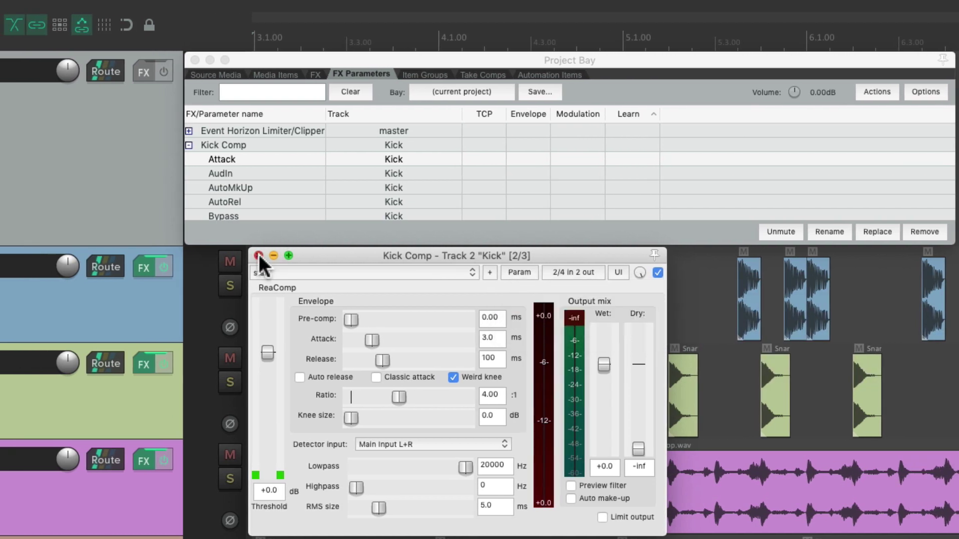
pyautogui.click(258, 255)
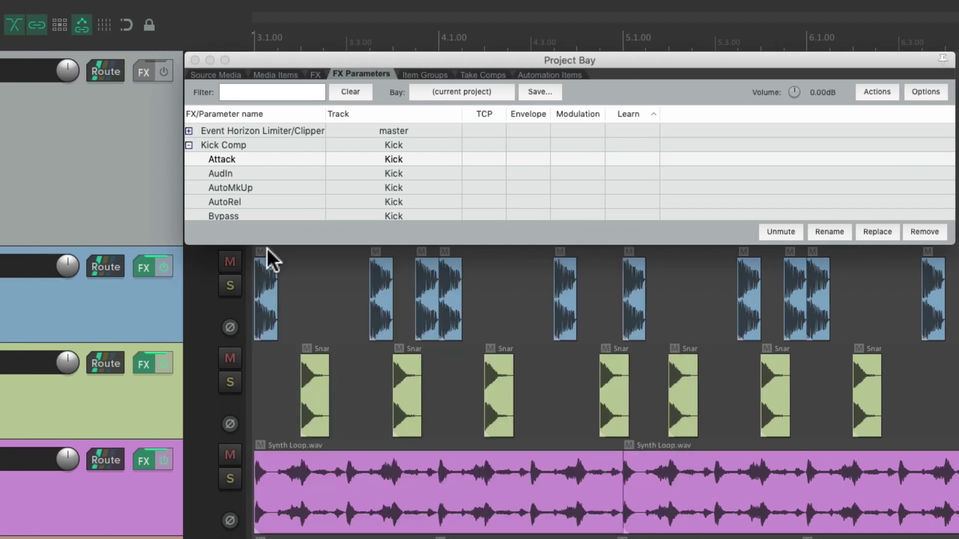
pyautogui.click(189, 145)
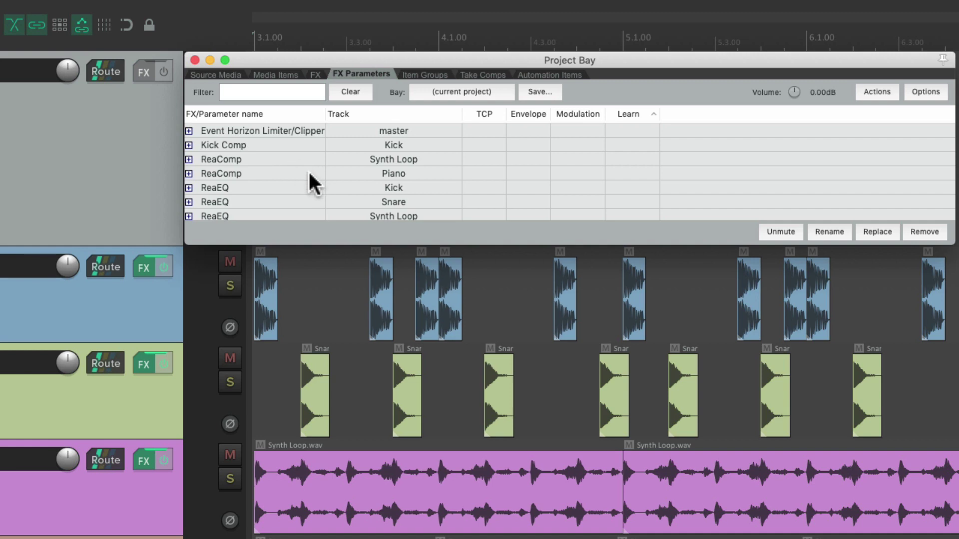
# - Expand Synth Loop's ReaEQ and show Freq-High Pass 1 in the track controls
pyautogui.scroll(-3, 307, 170)
pyautogui.click(281, 171)
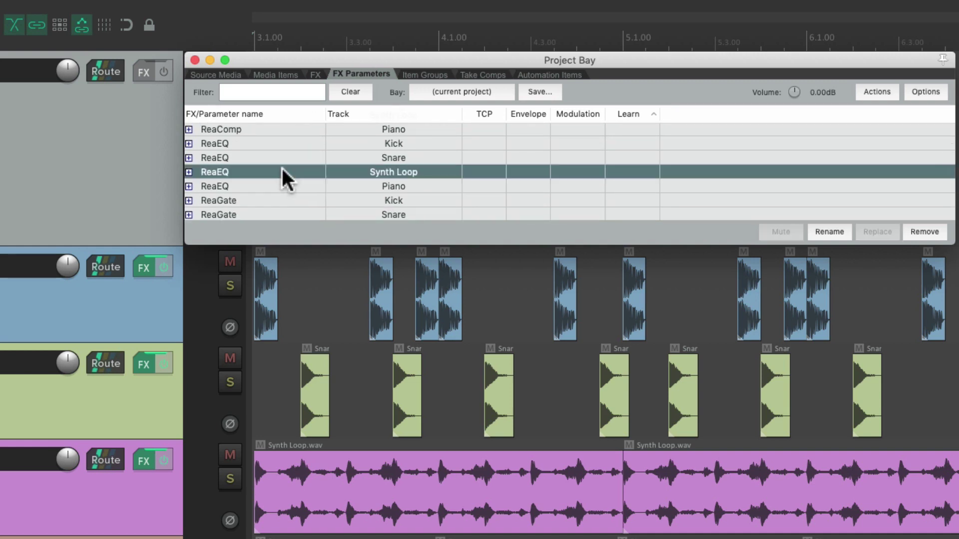
pyautogui.click(189, 172)
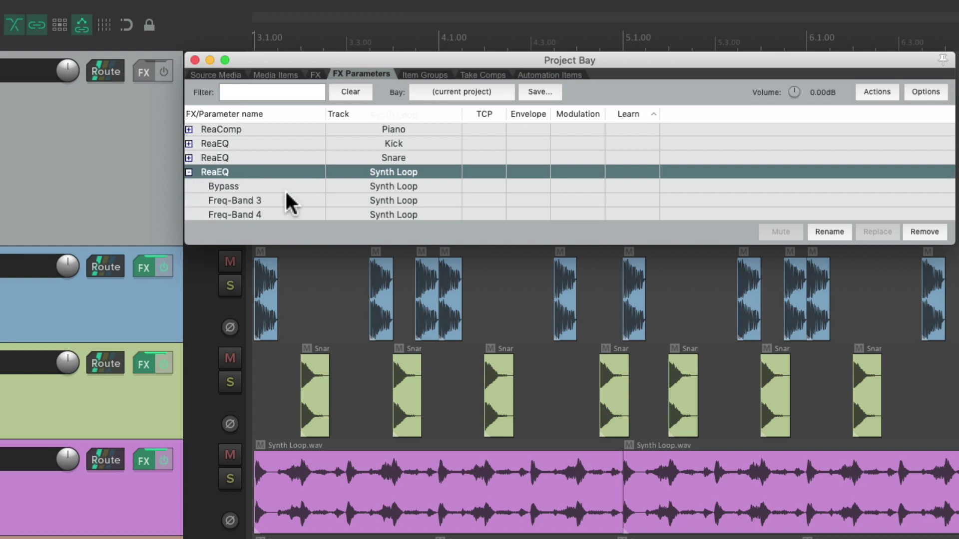
pyautogui.scroll(-3, 284, 192)
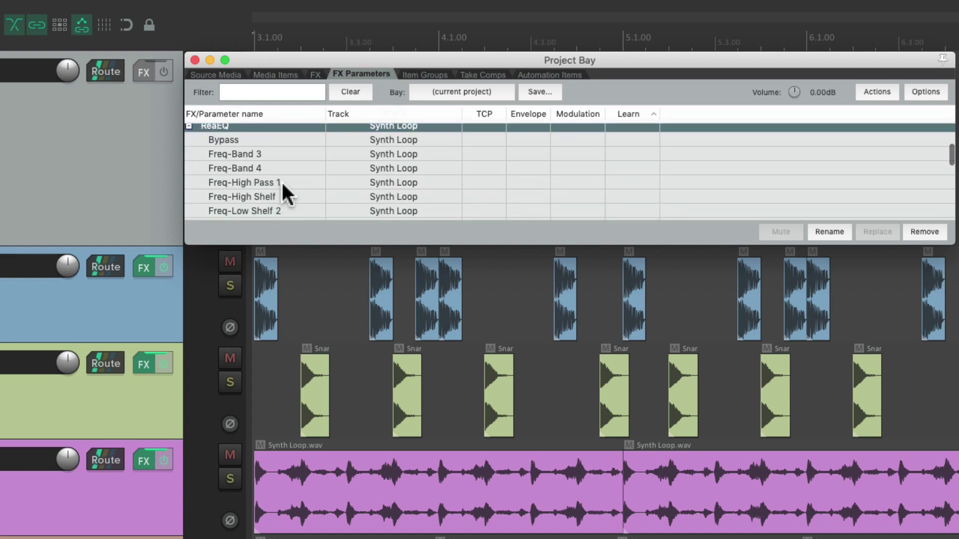
pyautogui.click(281, 181)
pyautogui.rightClick(290, 182)
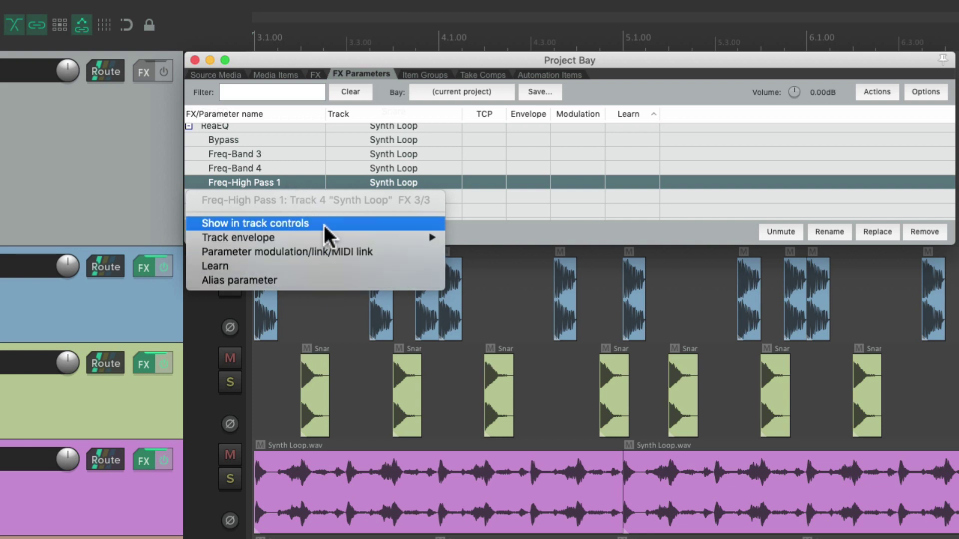
pyautogui.click(323, 225)
# - Activate a track envelope for the Freq-High Pass 1 parameter
pyautogui.rightClick(305, 179)
pyautogui.moveTo(319, 238)
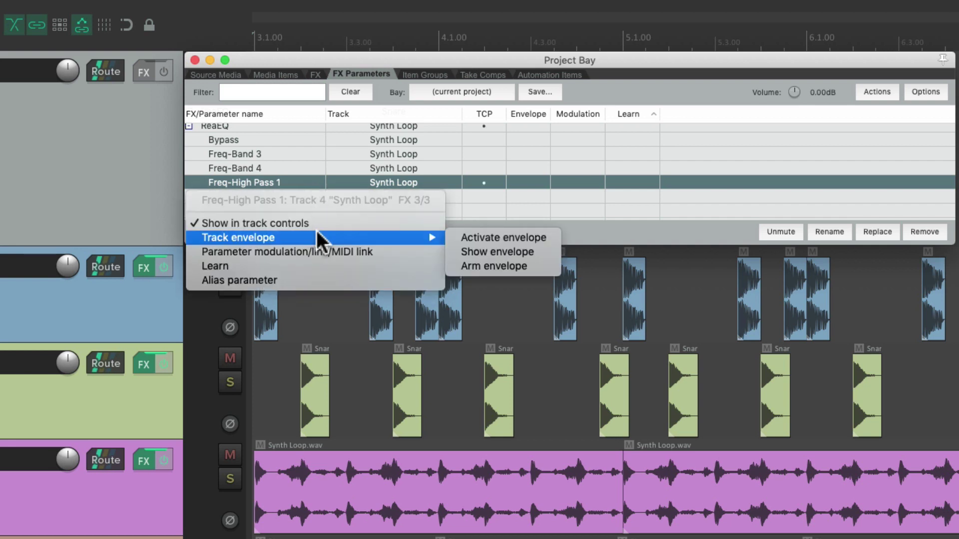
pyautogui.click(469, 239)
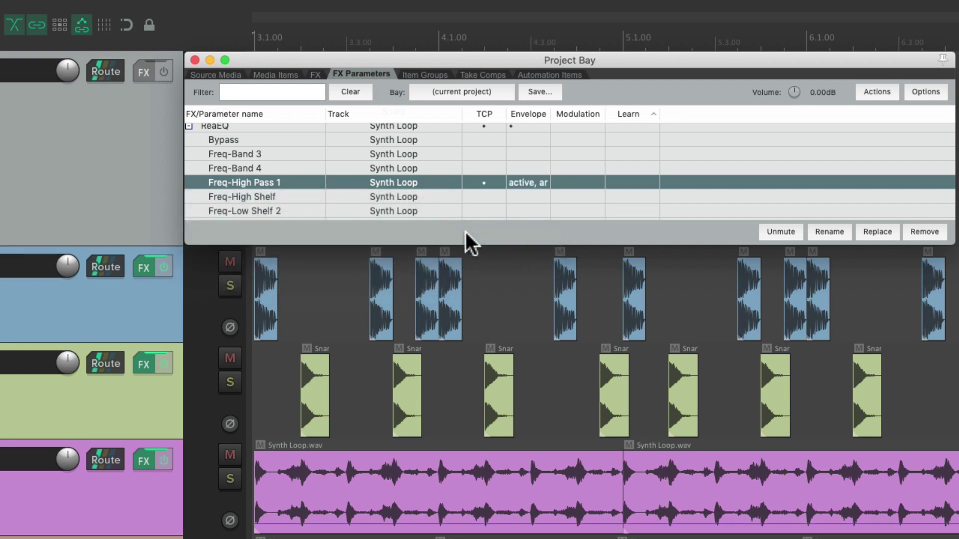
# - Enable LFO parameter modulation on Freq-High Pass 1
pyautogui.rightClick(295, 184)
pyautogui.click(304, 248)
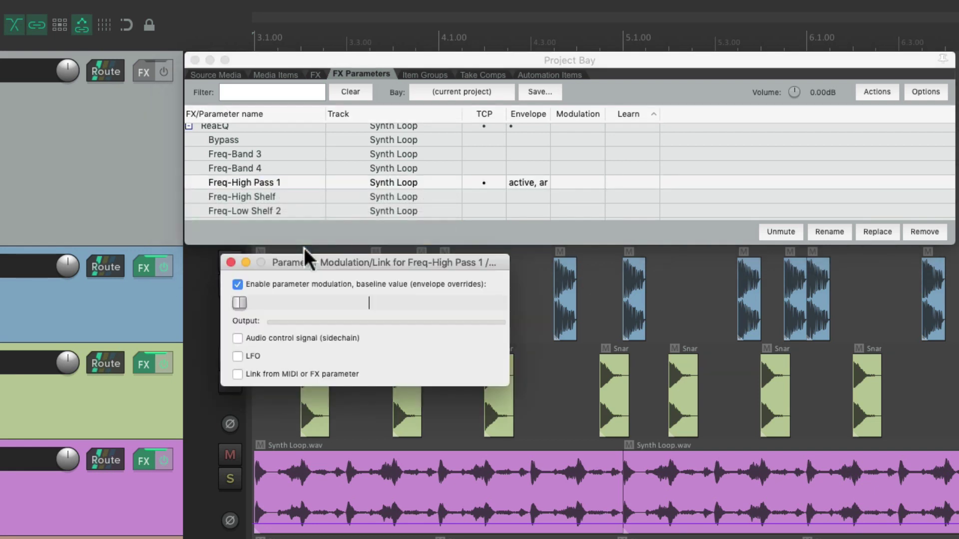
pyautogui.click(237, 356)
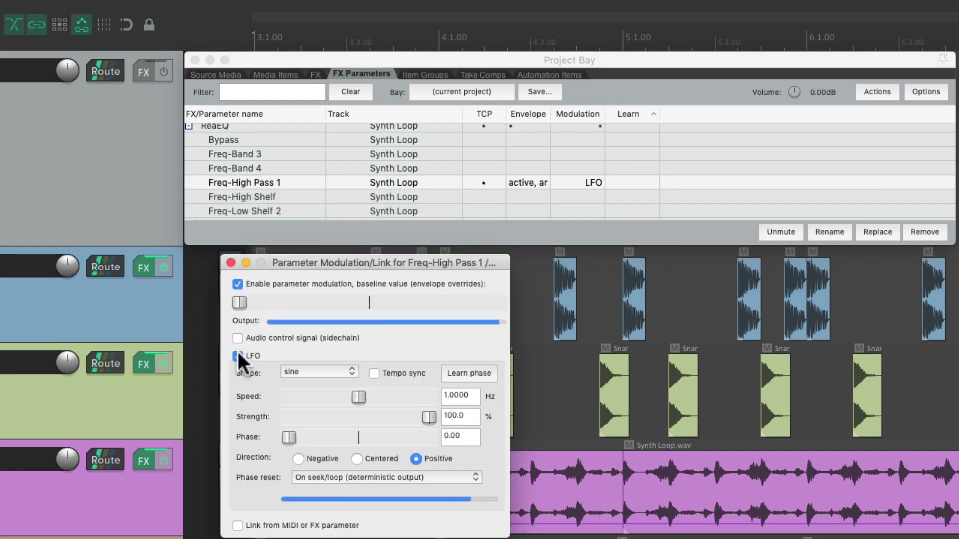
pyautogui.click(230, 264)
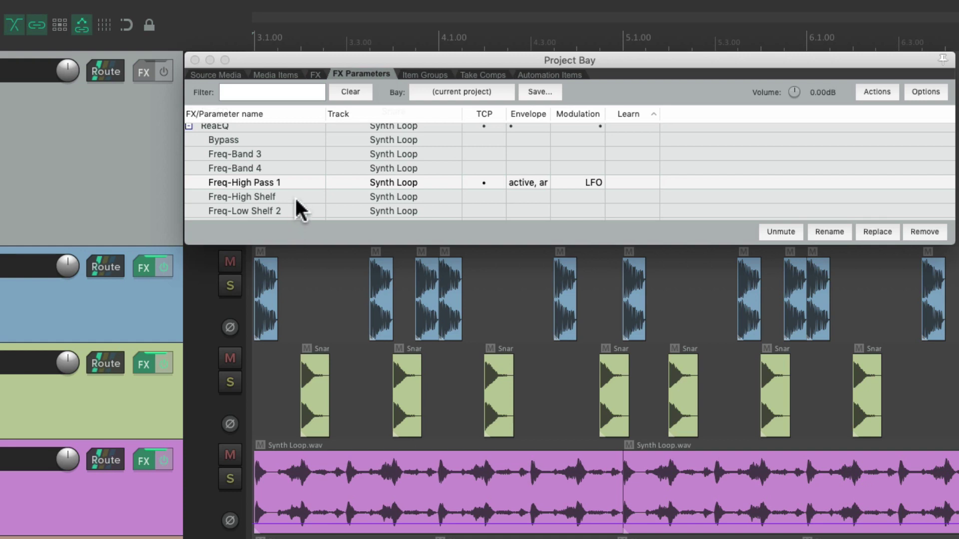
pyautogui.rightClick(287, 181)
# - Give the Freq-High Pass 1 parameter the alias 'Filter 5'
pyautogui.click(291, 277)
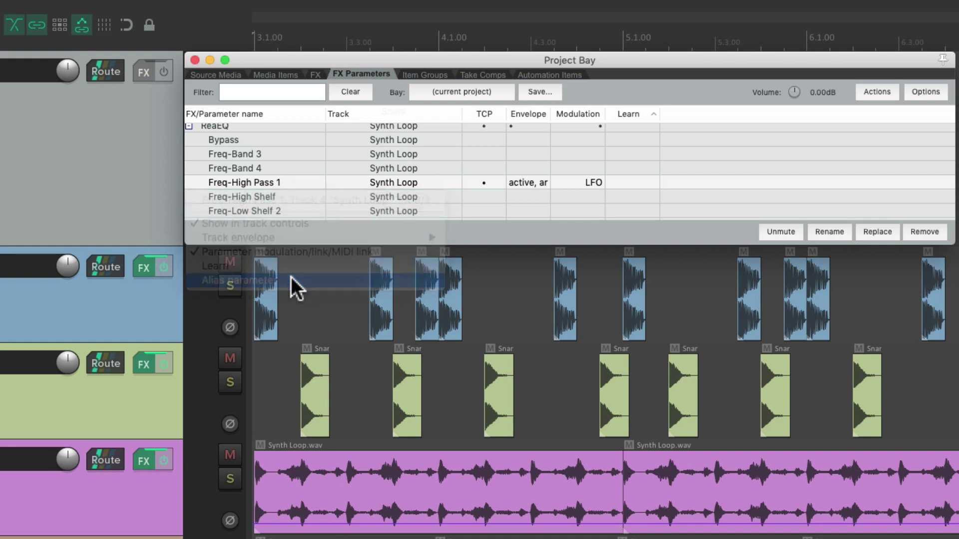
pyautogui.write('Filter 5')
pyautogui.press('Return')
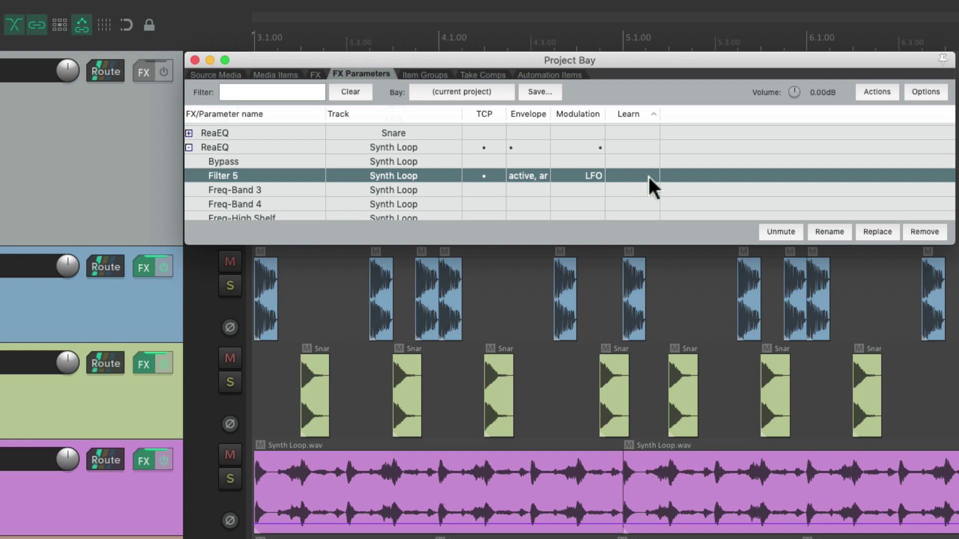
# - Collapse the Synth Loop and Piano ReaEQ parameter lists
pyautogui.click(188, 147)
pyautogui.click(188, 147)
pyautogui.click(188, 146)
pyautogui.click(189, 161)
pyautogui.click(189, 162)
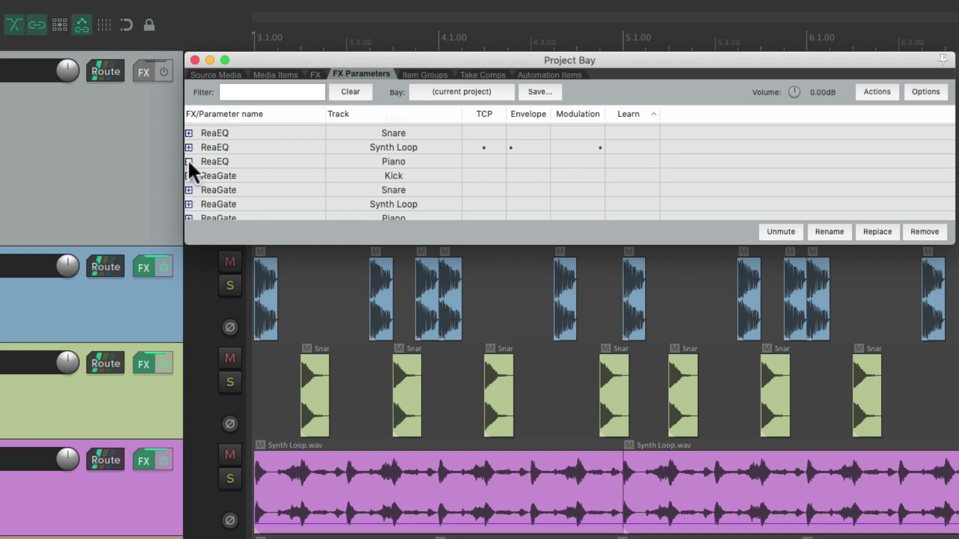